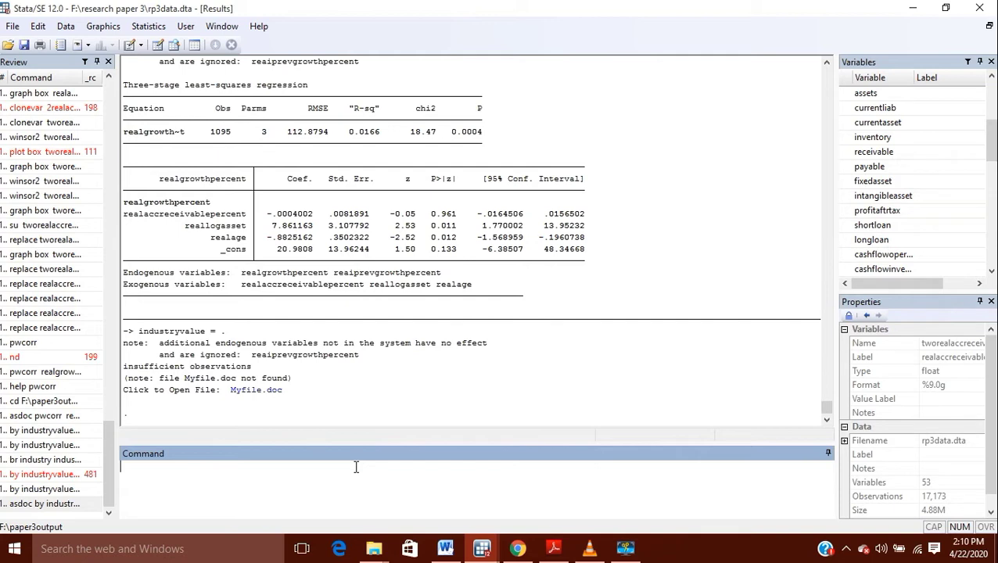
Open Stata's Statistics menu alongside the earlier three-stage least-squares output
left_click(220, 549)
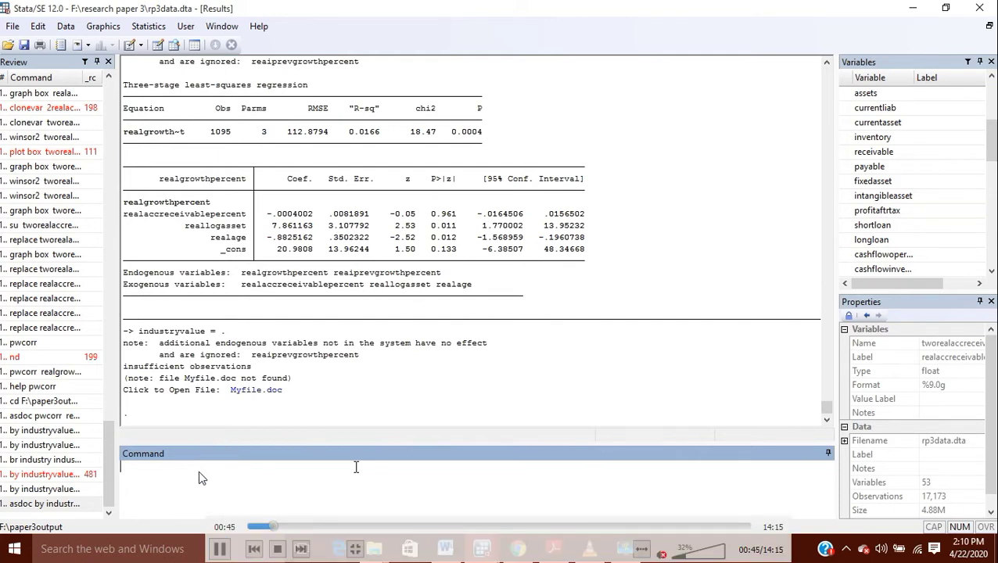
left_click(286, 525)
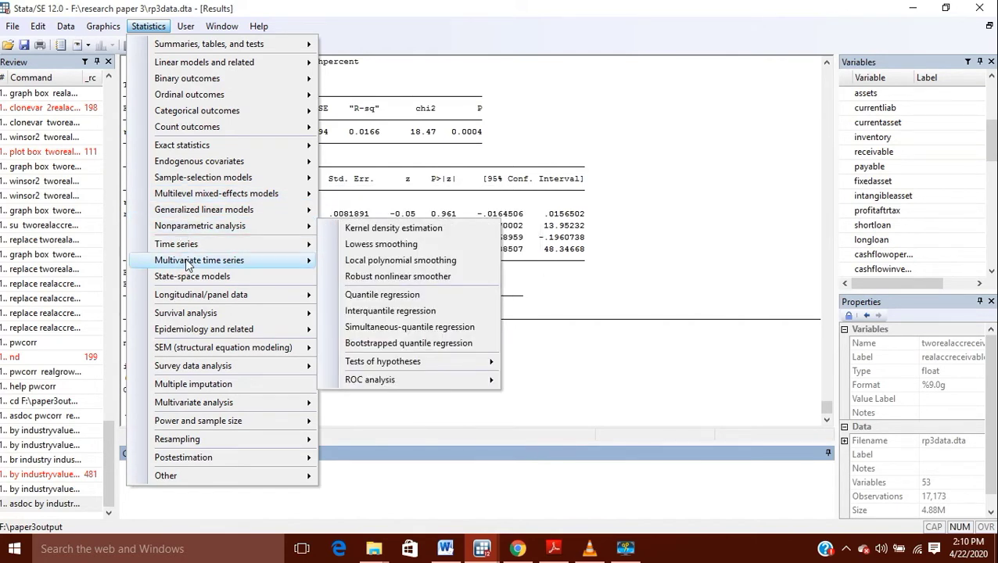
Go to Statistics > Endogenous covariates > Three-stage least squares to open the reg3 dialog
mouse_move(188, 261)
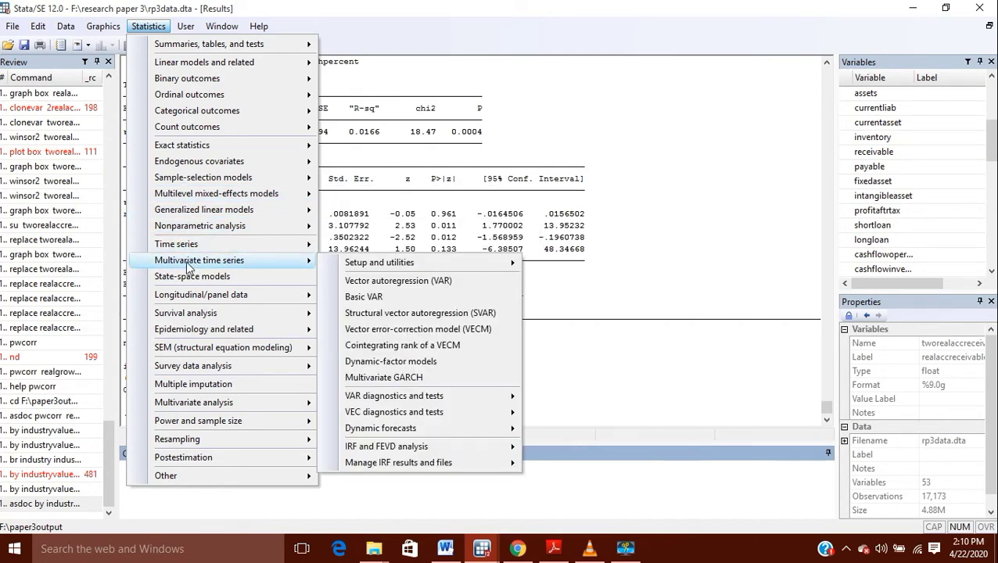
mouse_move(189, 302)
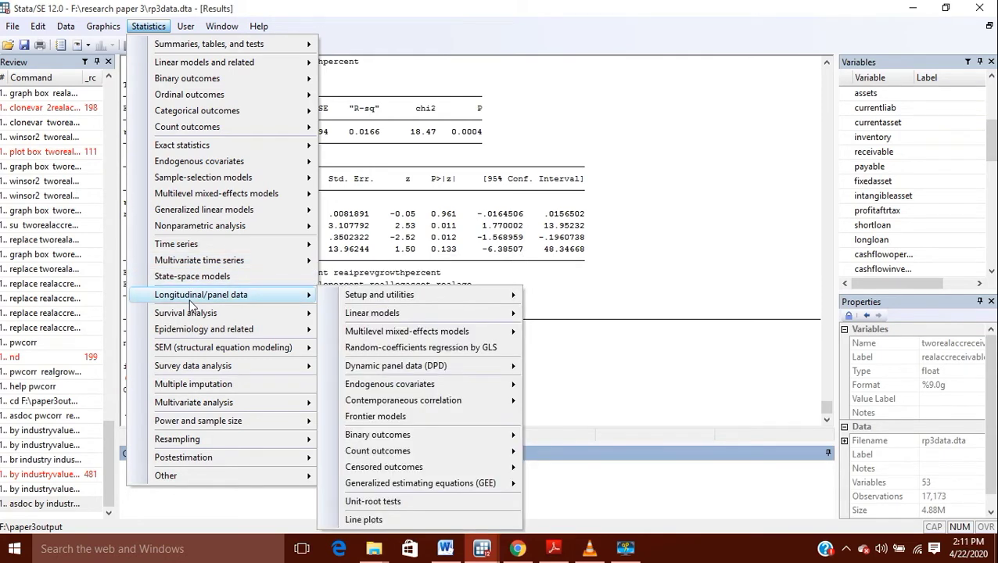
mouse_move(180, 208)
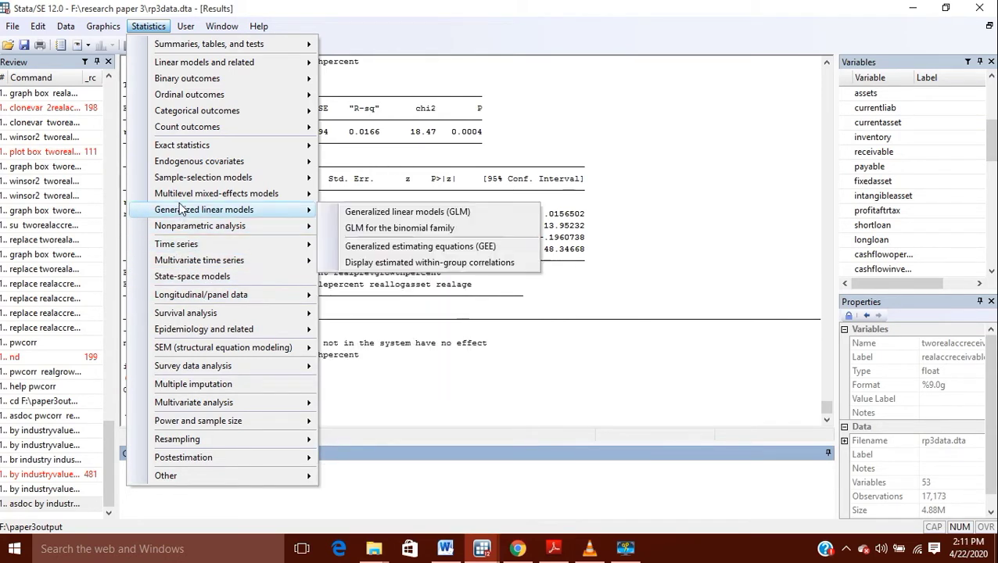
mouse_move(182, 183)
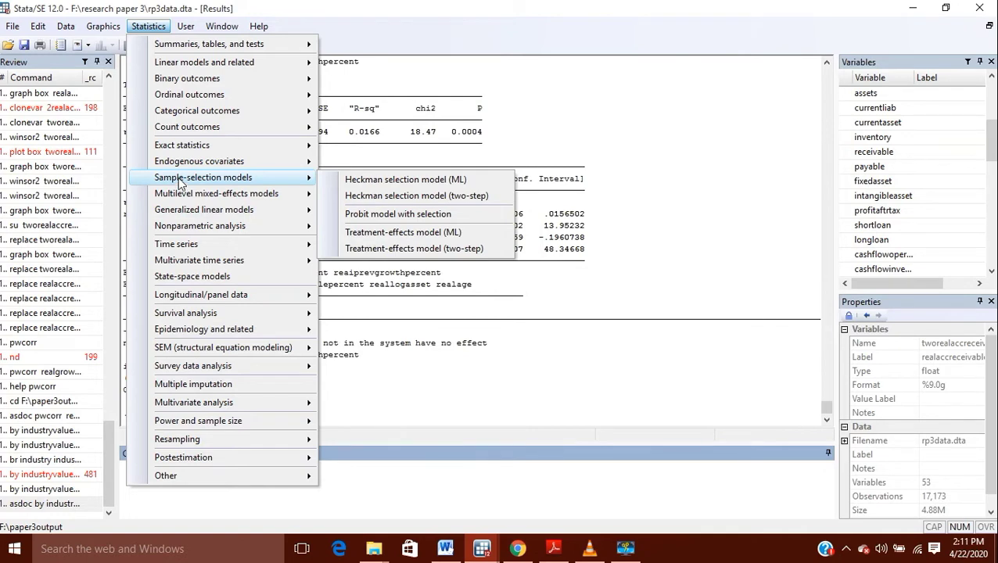
mouse_move(182, 165)
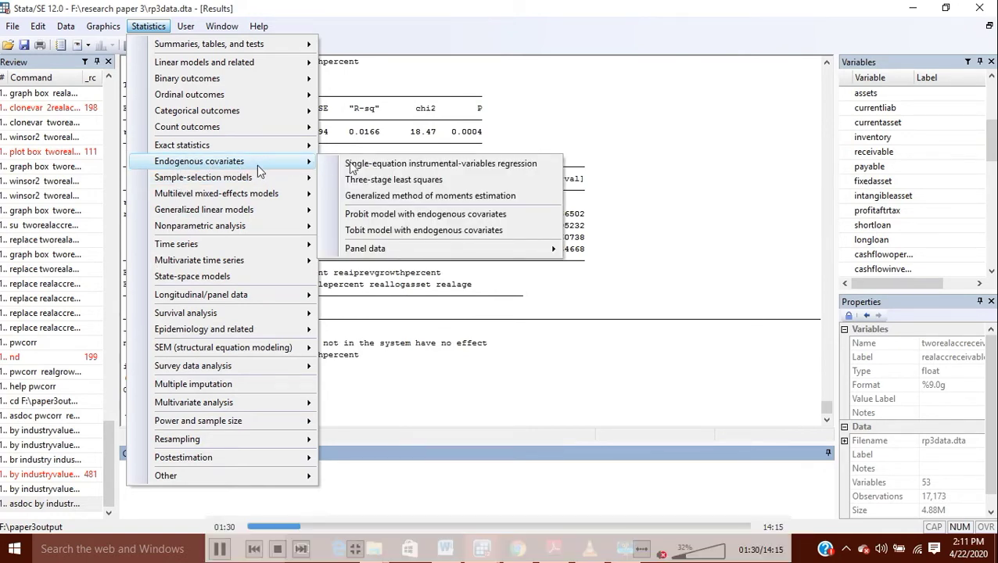
left_click(377, 182)
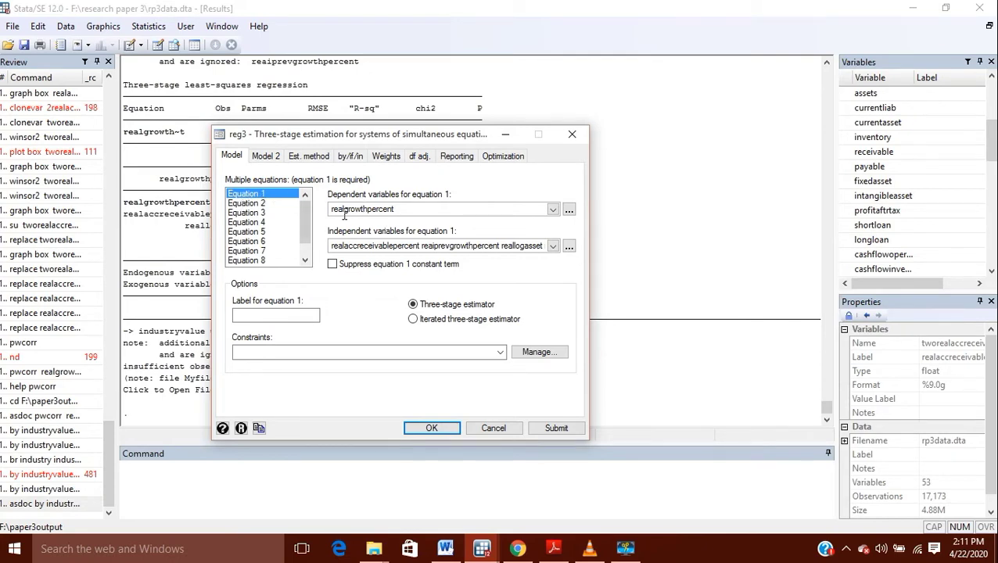
Bring the credit supply PDF forward, close Find, and select the page 6 total-sample equation
left_click(554, 547)
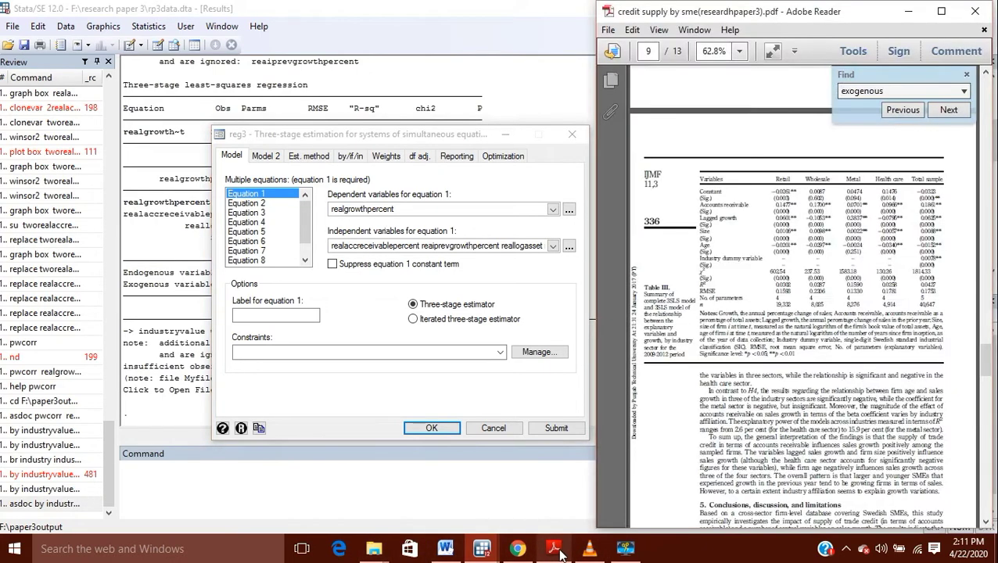
scroll(769, 356, "up", 10)
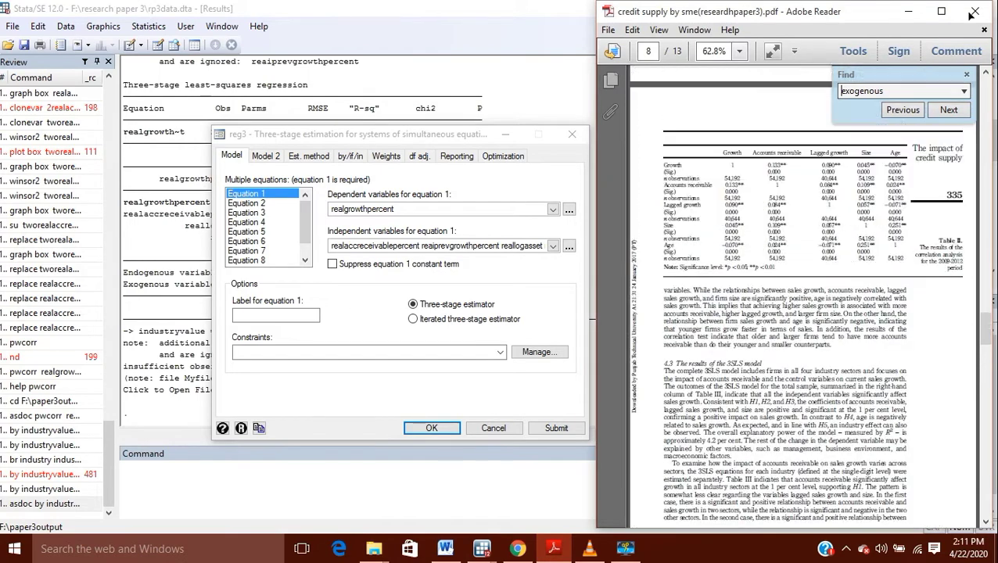
left_click(966, 75)
scroll(811, 276, "up", 15)
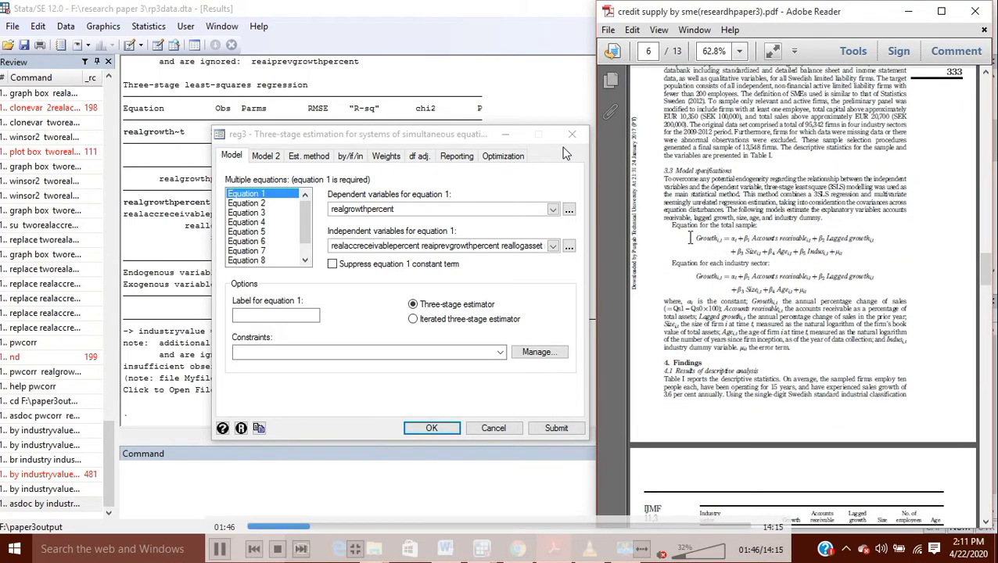
left_click_drag(695, 238, 846, 253)
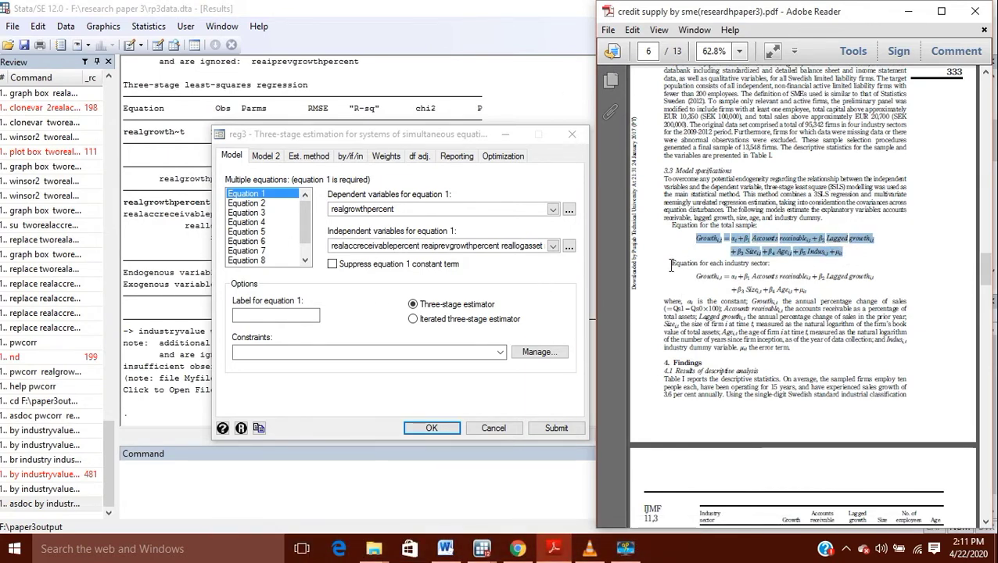
left_click_drag(670, 267, 811, 289)
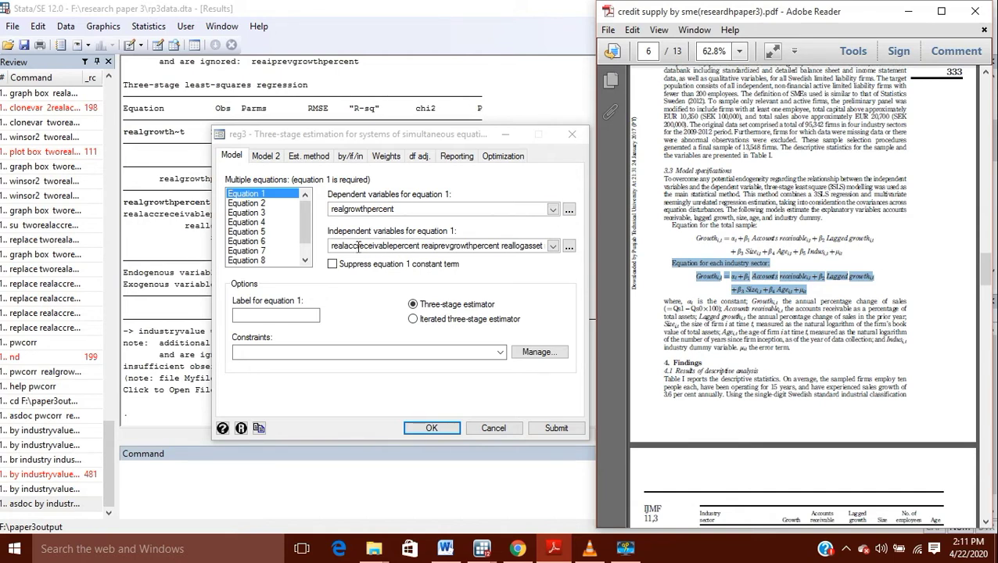
left_click_drag(331, 245, 545, 246)
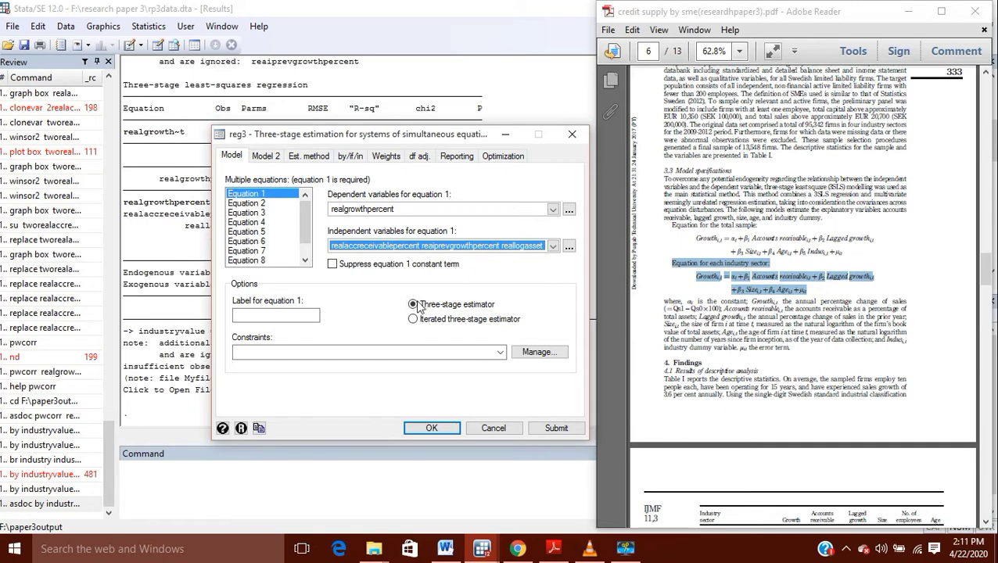
Delete reaiprevgrowthpercent from equation 1's independent variables after checking the endogenous variables field
left_click(265, 156)
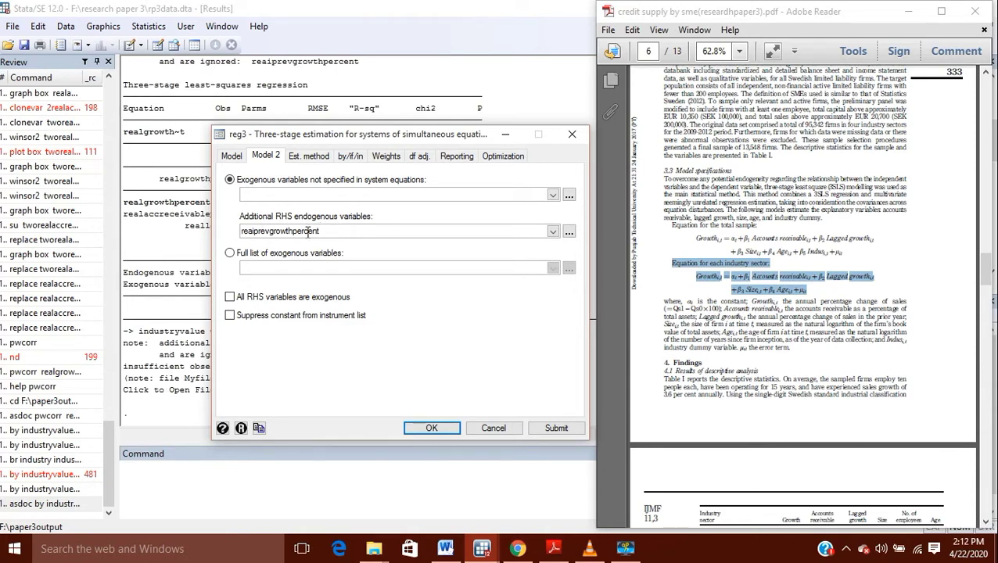
left_click_drag(331, 232, 241, 232)
left_click_drag(330, 231, 233, 232)
left_click(231, 155)
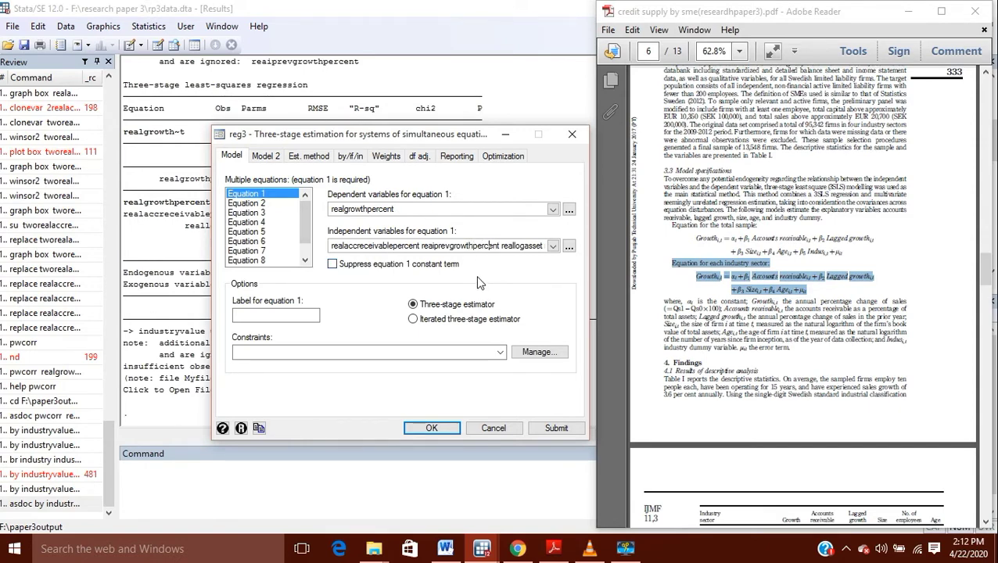
key("BackSpace")
key("BackSpace")
key("BackSpace")
key("BackSpace")
key("BackSpace")
key("BackSpace")
key("BackSpace")
key("BackSpace")
key("BackSpace")
key("BackSpace")
key("BackSpace")
key("BackSpace")
key("BackSpace")
key("BackSpace")
key("BackSpace")
key("BackSpace")
key("BackSpace")
key("BackSpace")
key("BackSpace")
key("BackSpace")
key("BackSpace")
key("BackSpace")
key("BackSpace")
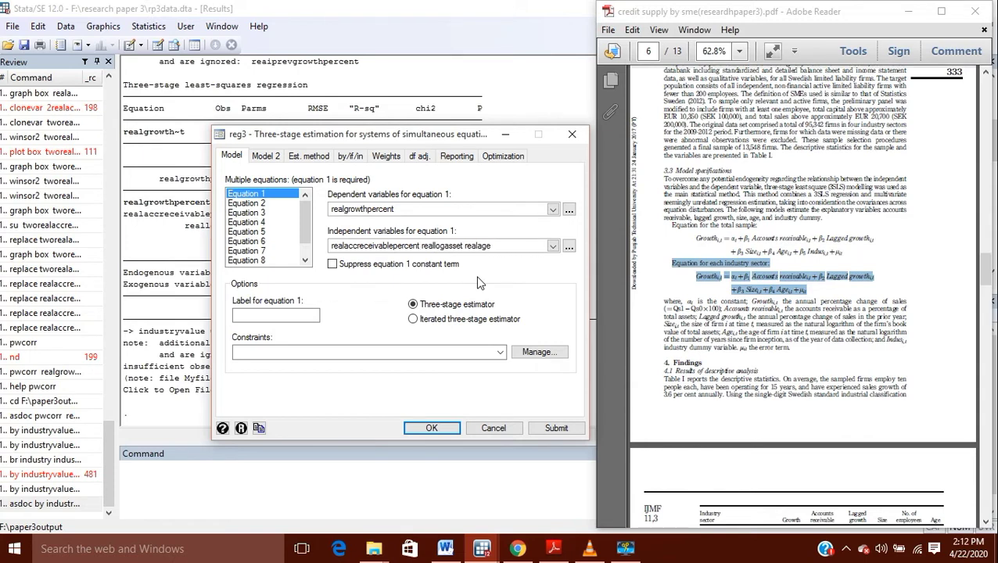
Recheck reaiprevgrowthpercent under Additional RHS endogenous variables and the empty exogenous variables list
left_click(265, 155)
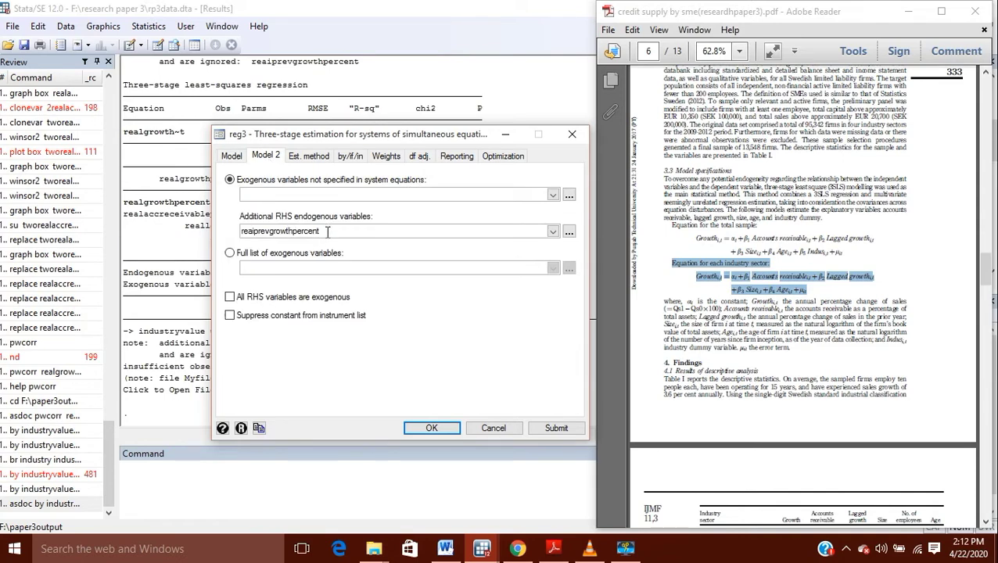
left_click_drag(328, 232, 237, 235)
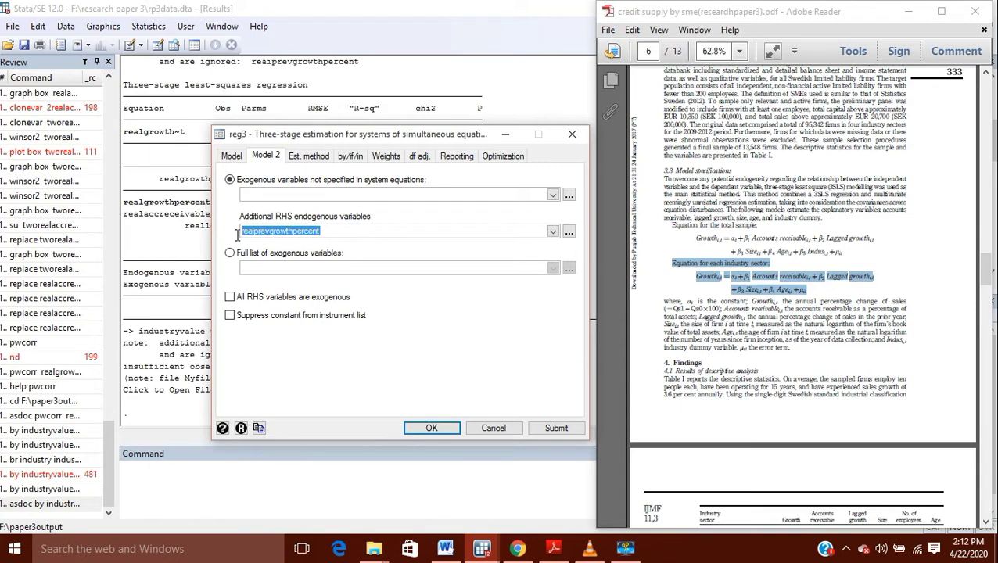
left_click(327, 231)
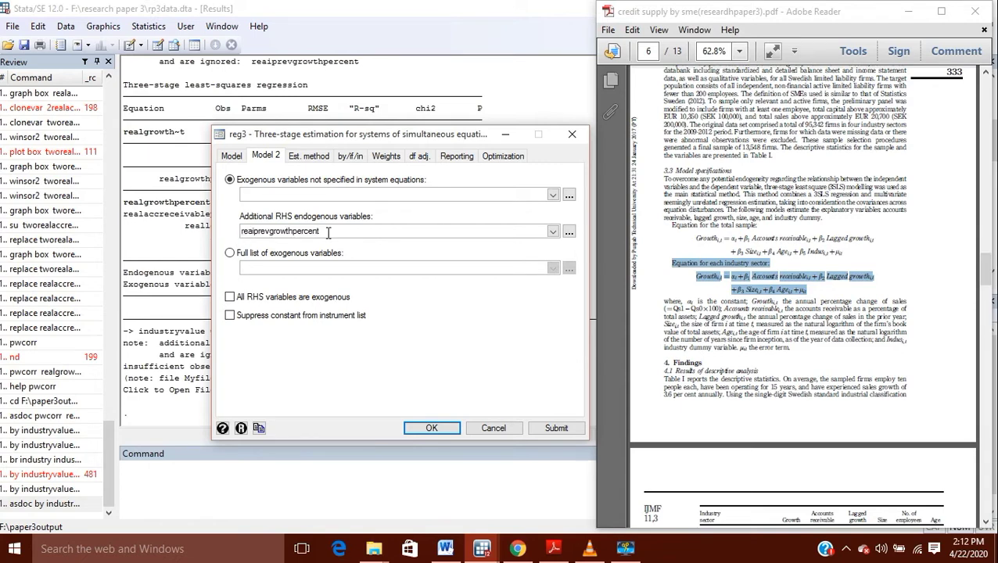
left_click_drag(328, 231, 229, 236)
left_click(265, 193)
Confirm on the by/if/in tab that the command repeats by industryvalue groups
left_click(344, 157)
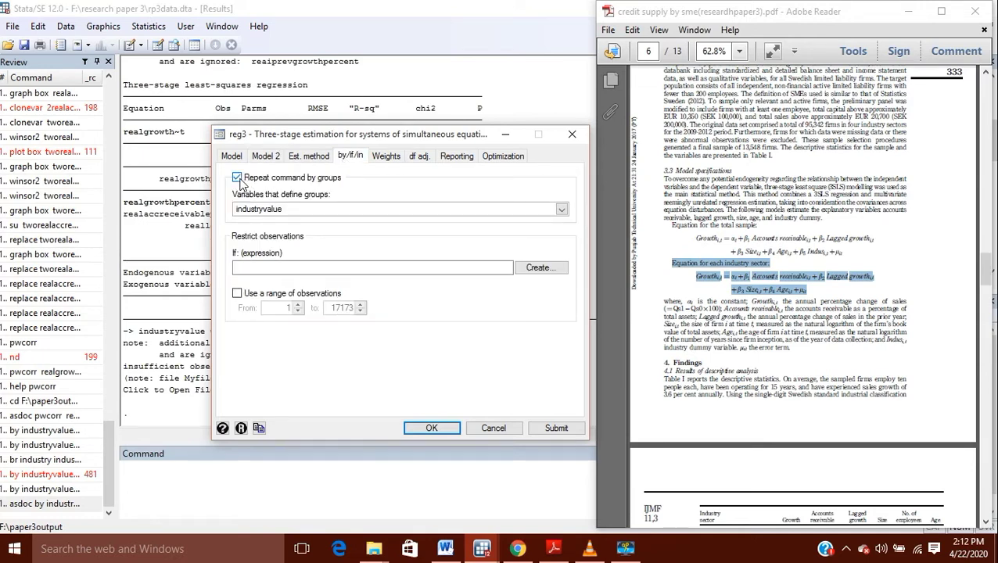
left_click(562, 209)
left_click(319, 208)
key("Delete")
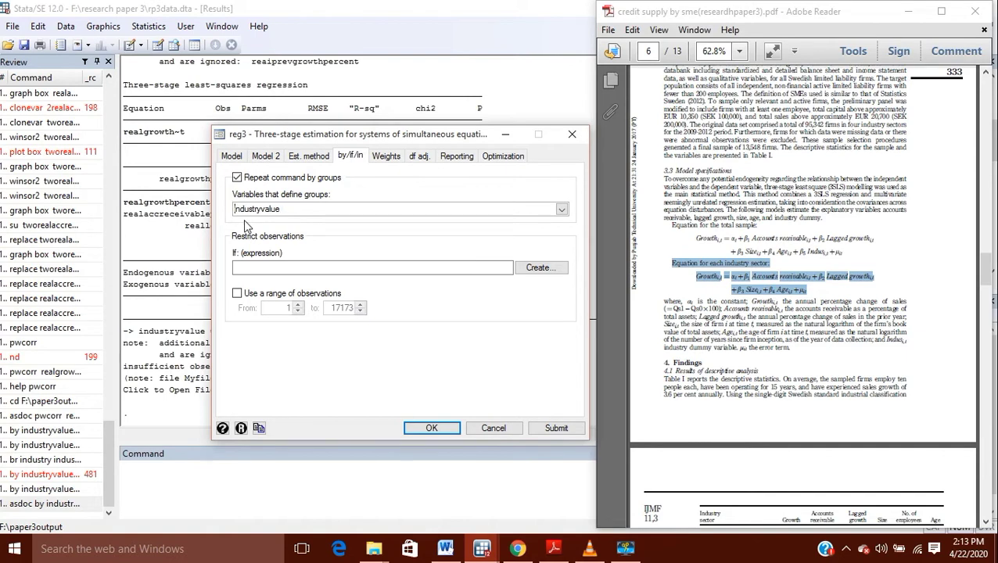
Look over the estimation method, Weights and df adj. tabs before reaching Reporting
left_click(299, 156)
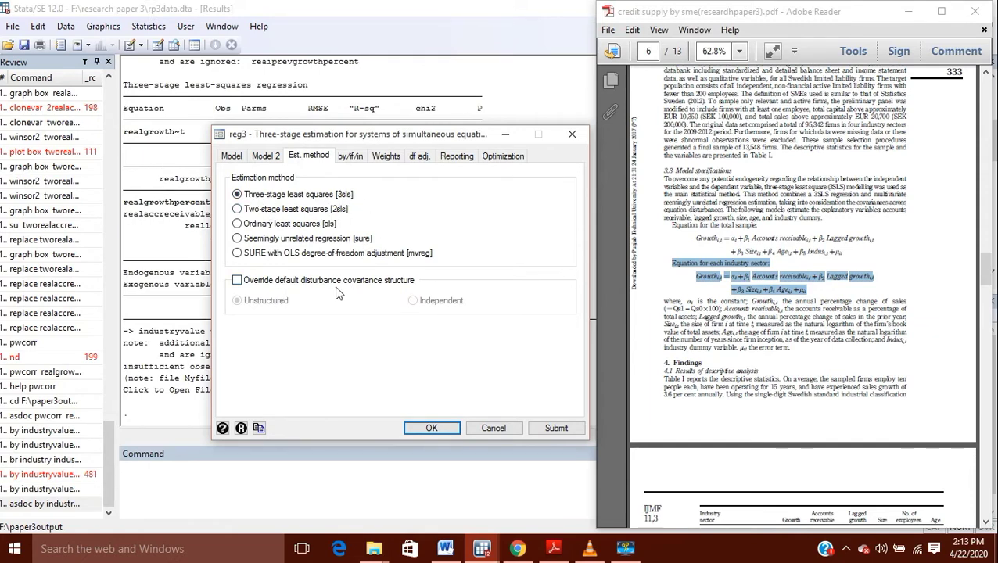
left_click(383, 159)
left_click(423, 159)
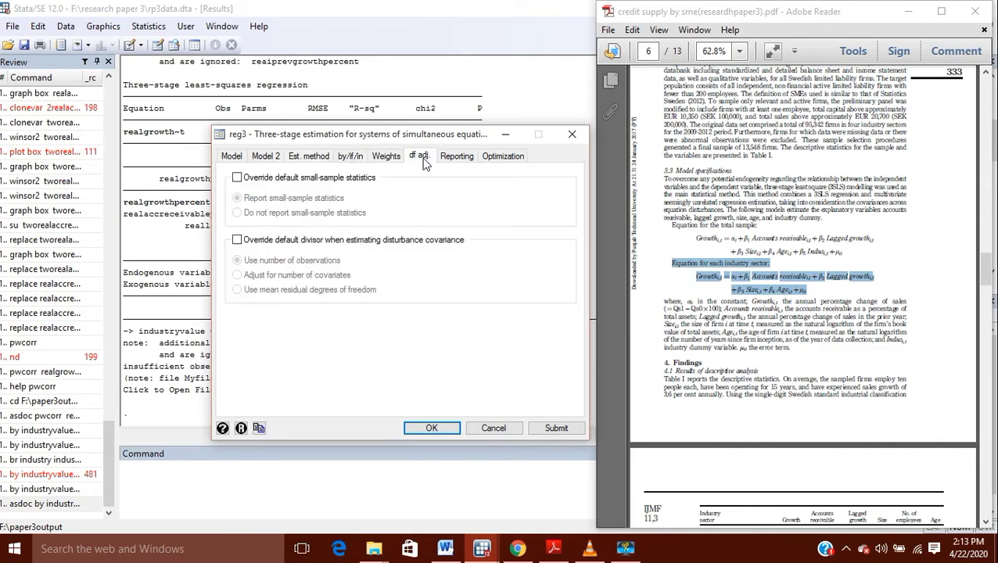
left_click(455, 158)
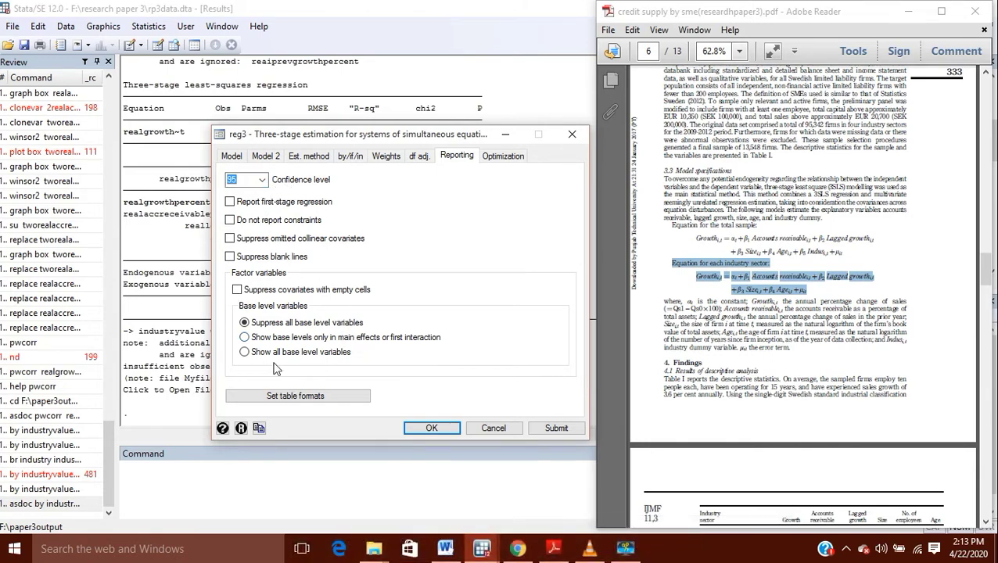
Check Suppress blank lines on the Reporting tab and minimize Adobe Reader
left_click(625, 550)
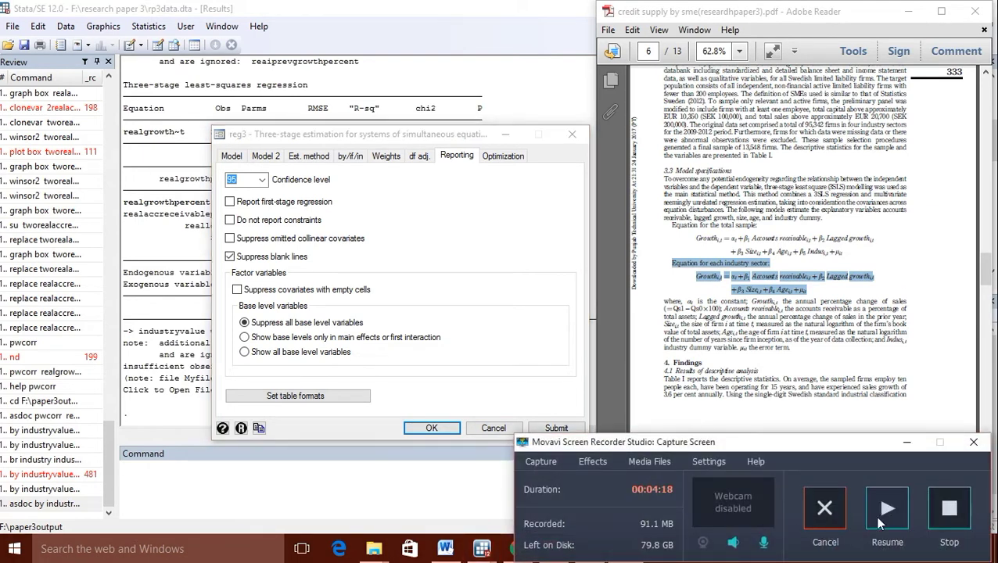
left_click(230, 255)
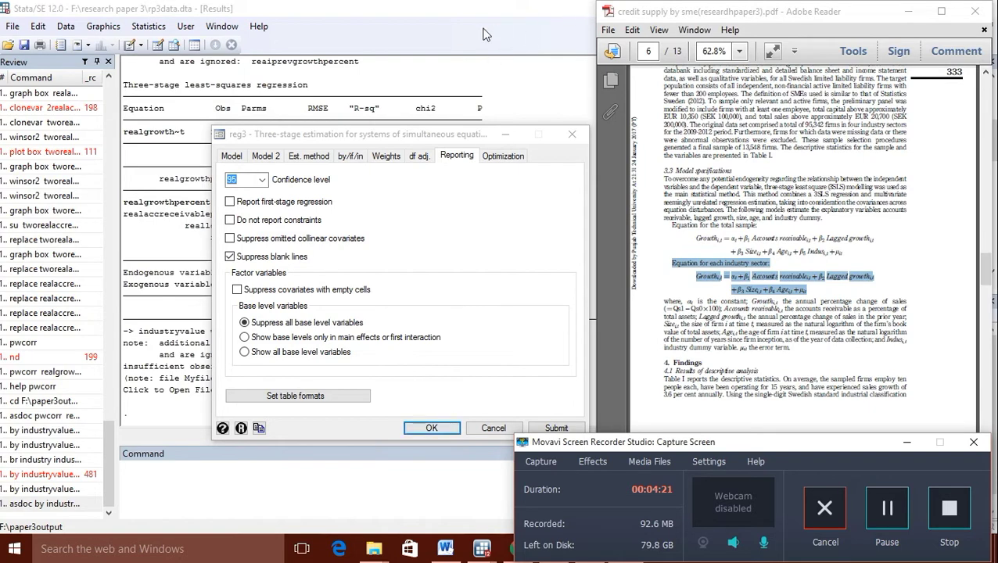
left_click(909, 12)
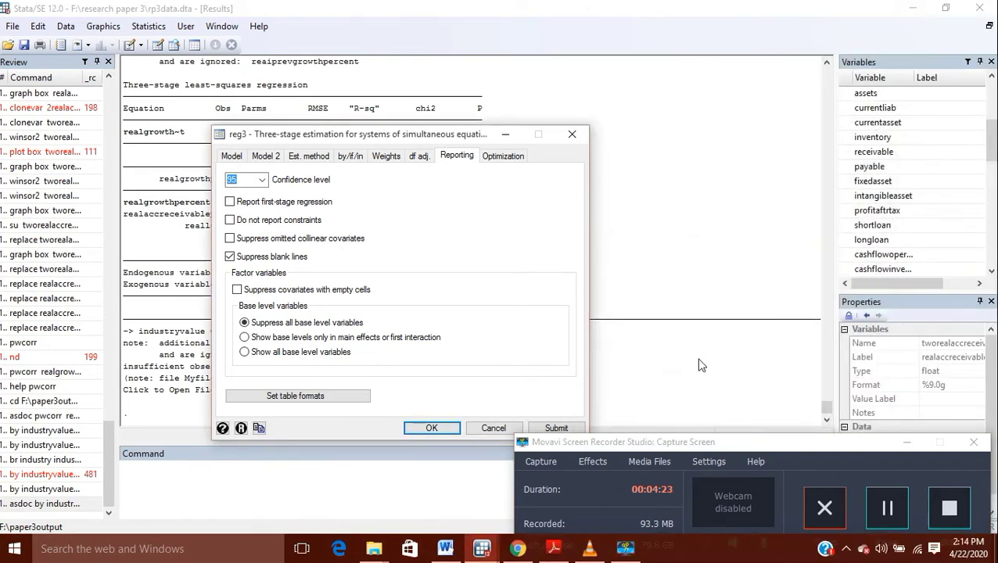
Run reg3 and scroll through the per-industryvalue results, such as group 2's 4605 observations
left_click(443, 429)
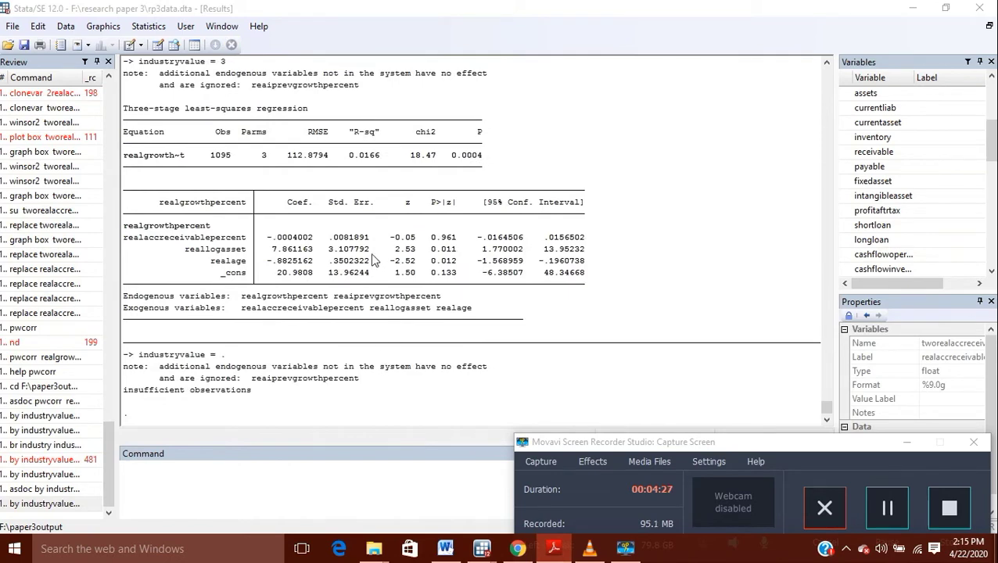
scroll(289, 394, "up", 8)
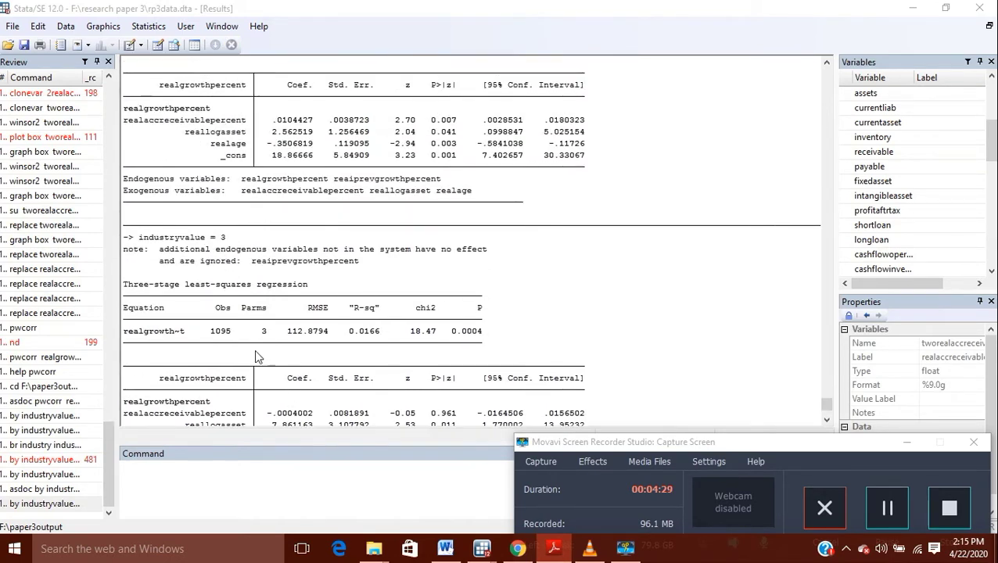
scroll(242, 347, "up", 1)
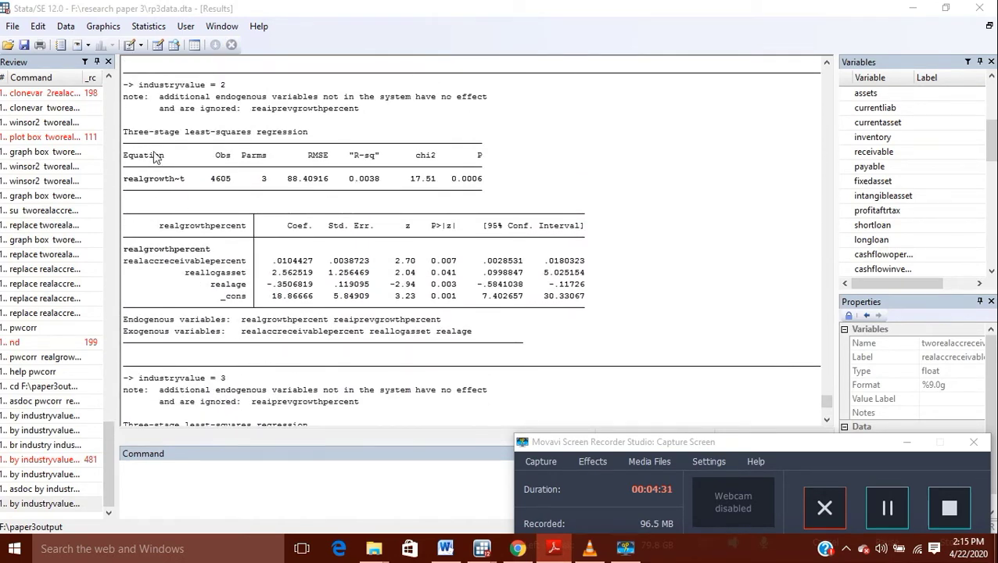
scroll(154, 156, "up", 2)
scroll(149, 221, "down", 4)
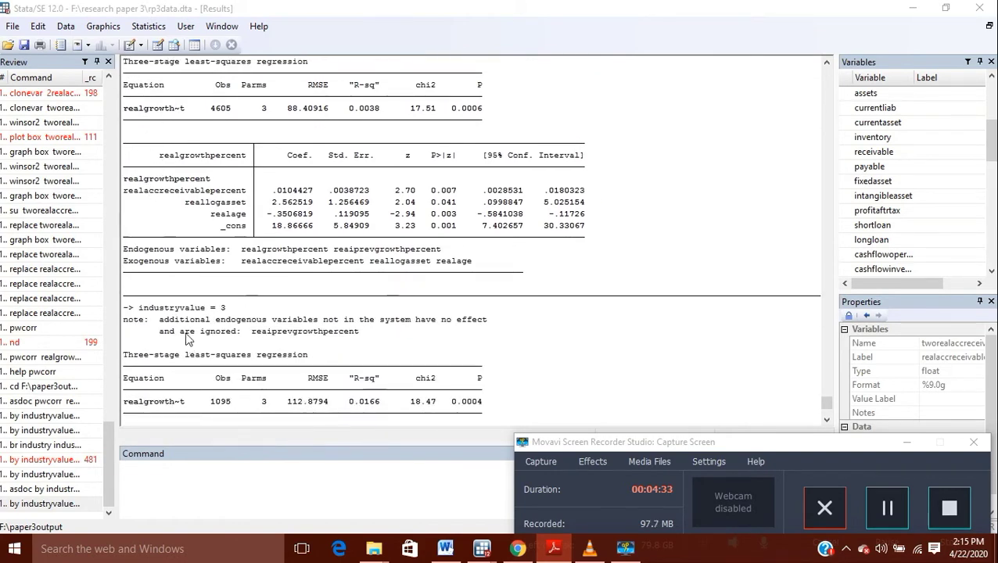
scroll(188, 327, "down", 7)
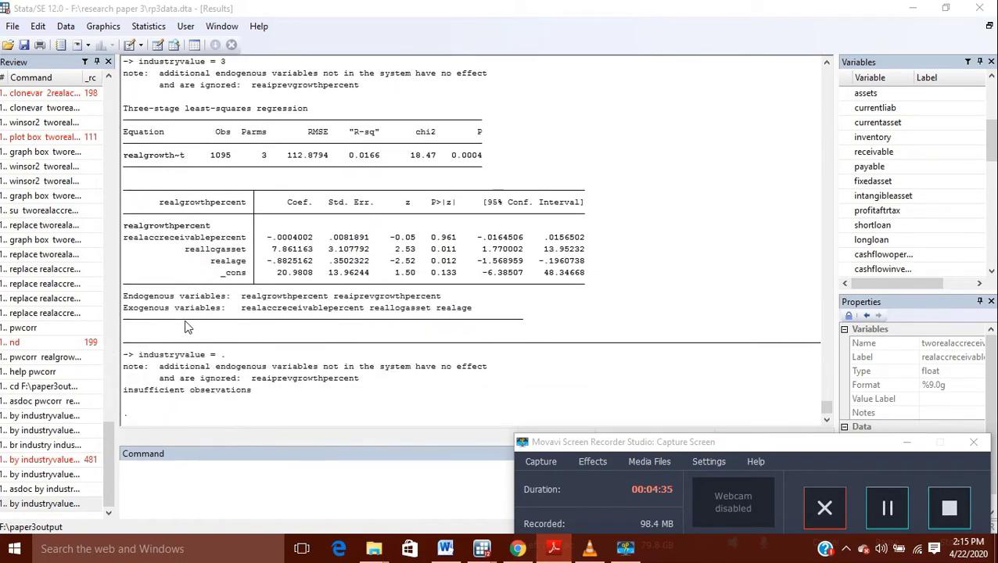
scroll(185, 327, "up", 2)
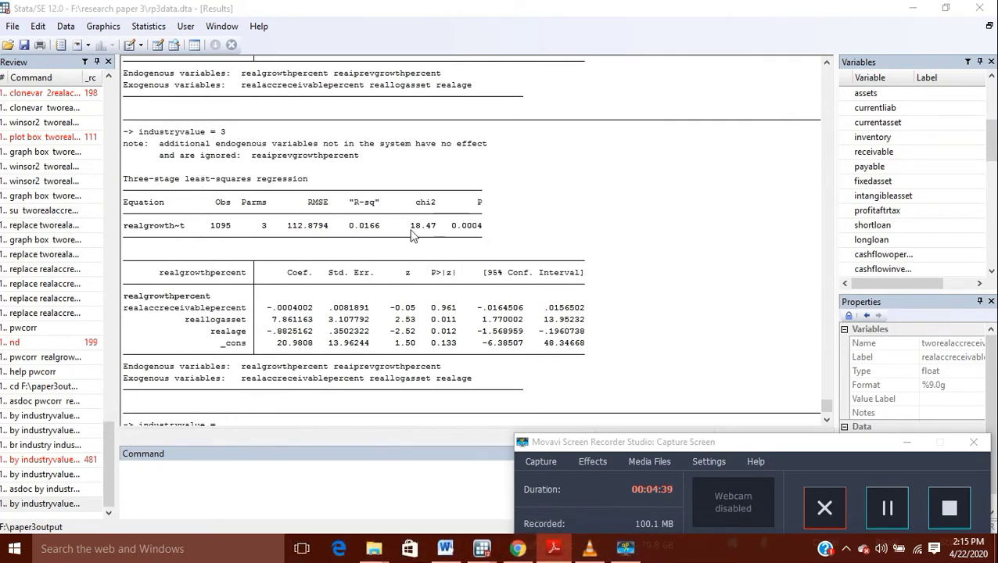
Highlight industry 1's P 0.4013, chi2 2.94, R-sq 0.0033 and RMSE 205.9244, then check Google
scroll(356, 262, "up", 7)
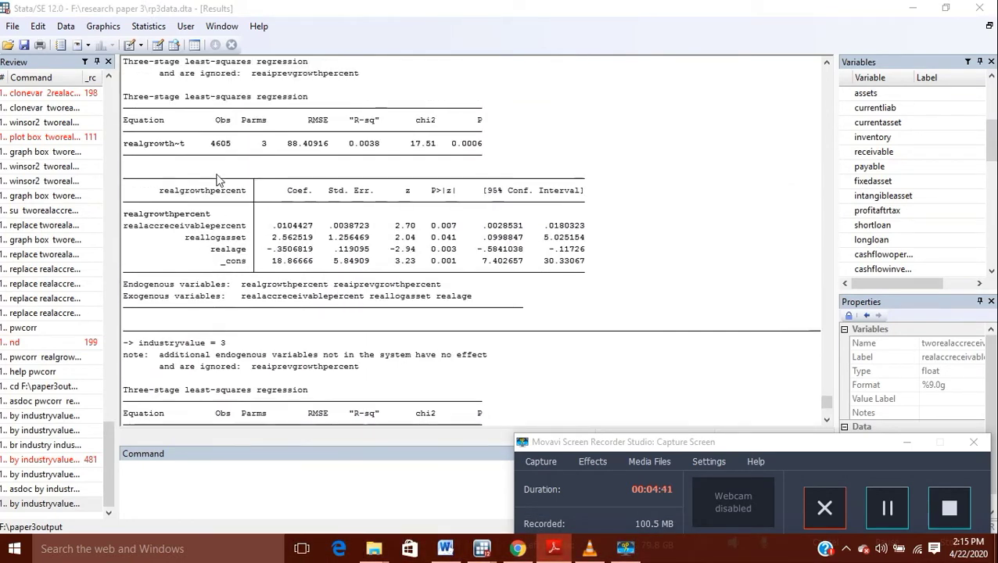
scroll(148, 160, "up", 7)
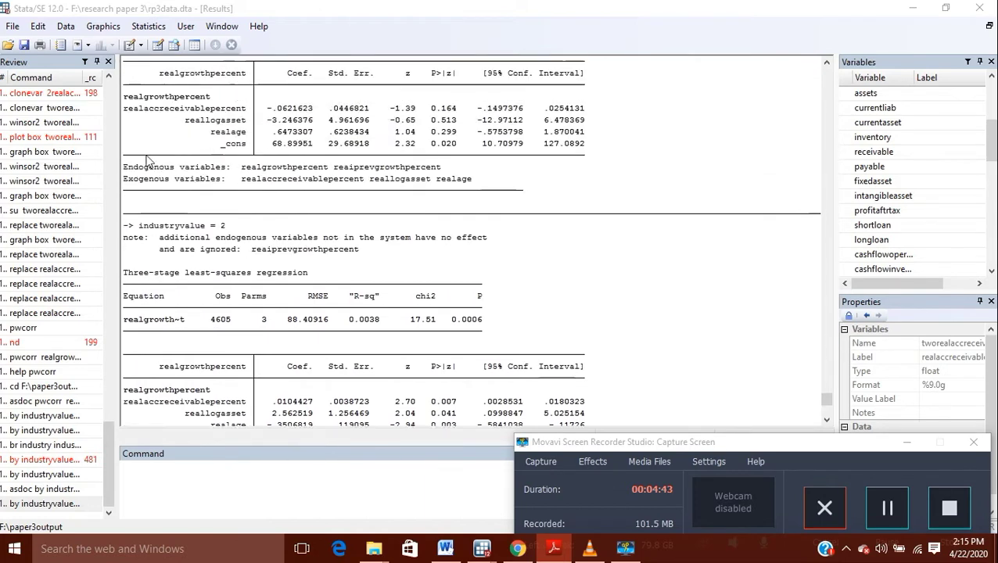
scroll(148, 161, "up", 1)
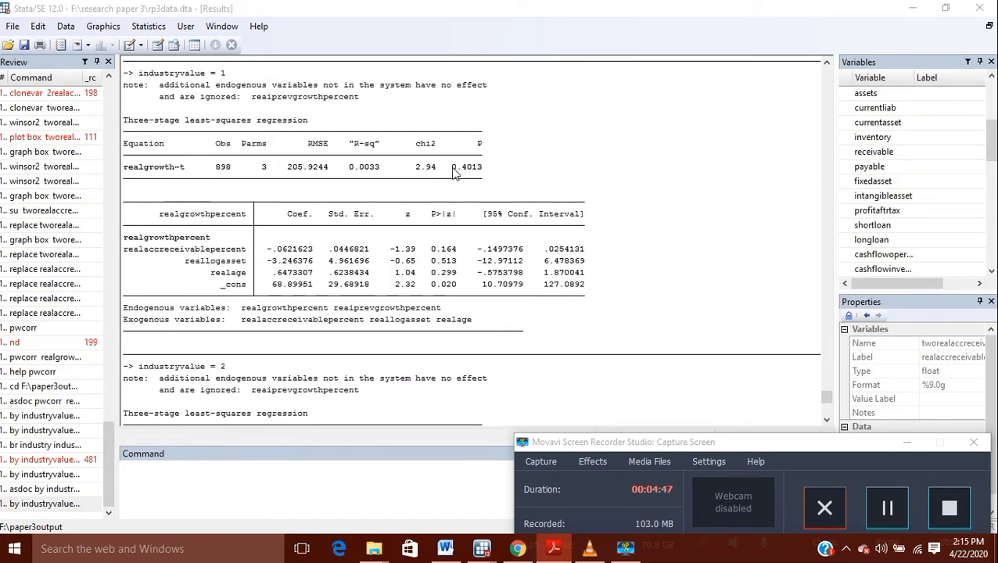
left_click_drag(451, 167, 486, 172)
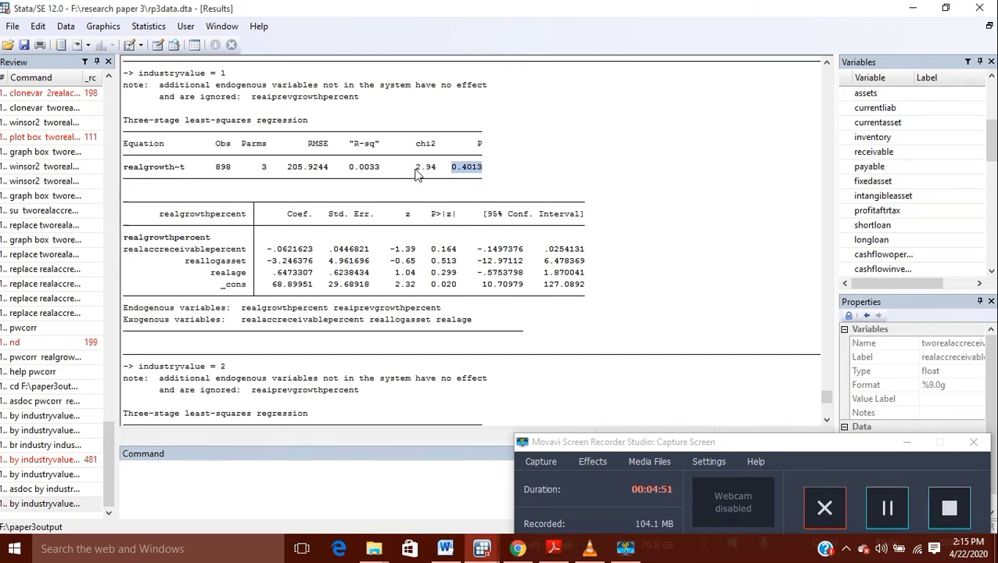
left_click_drag(411, 169, 436, 174)
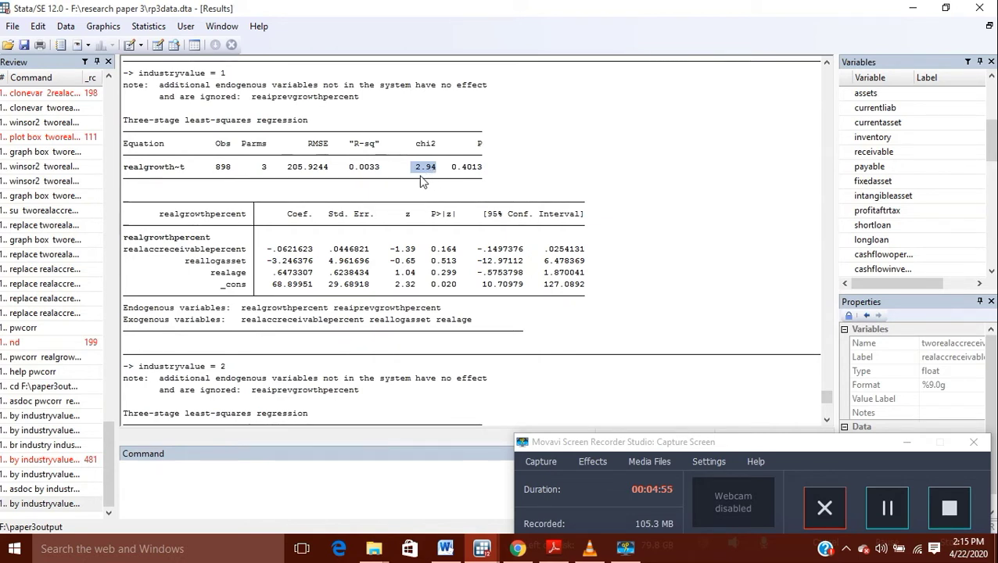
left_click(349, 173)
left_click_drag(350, 173, 382, 172)
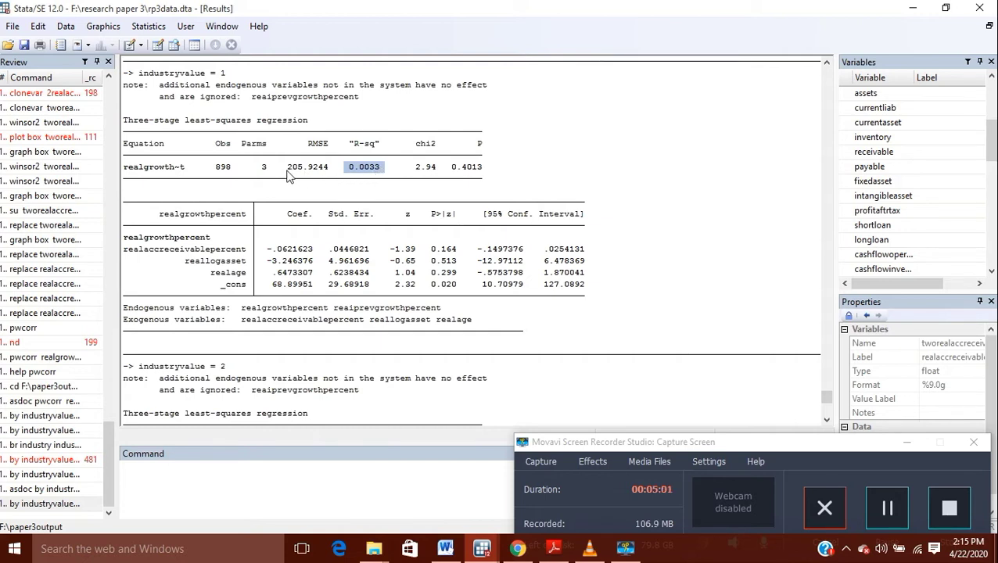
left_click_drag(286, 172, 334, 173)
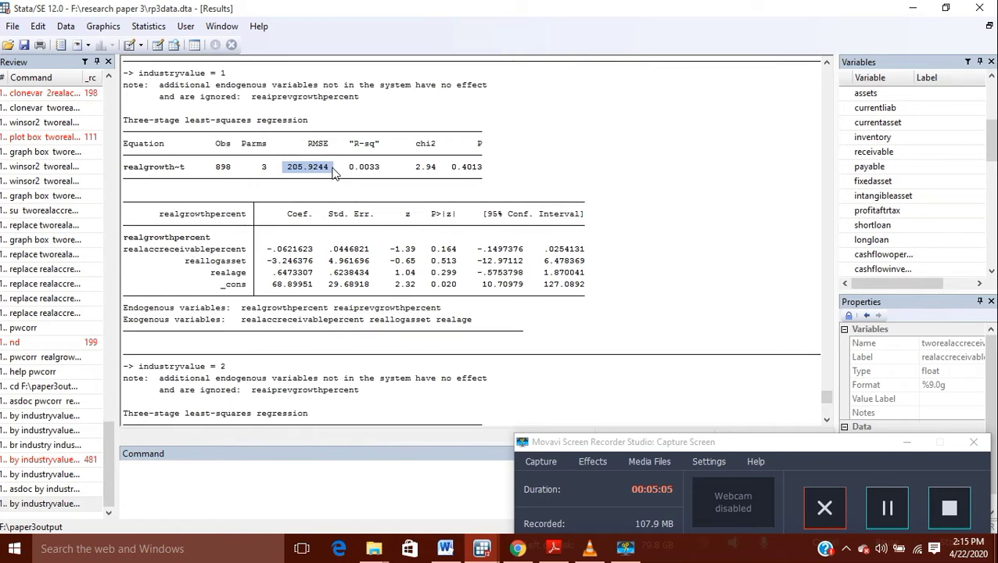
left_click(517, 548)
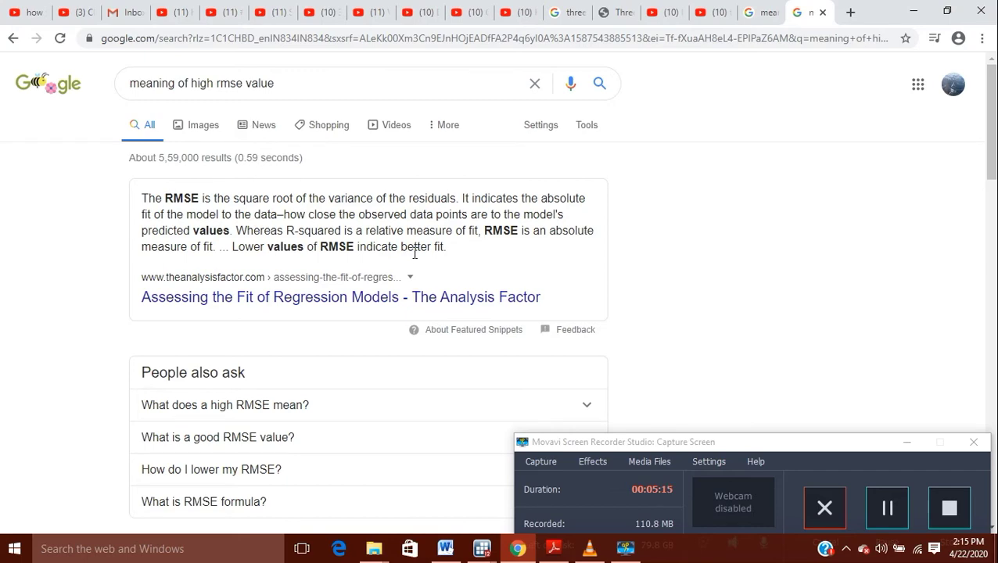
Return to the Stata results and highlight industry 2's RMSE 88.40916
left_click(912, 11)
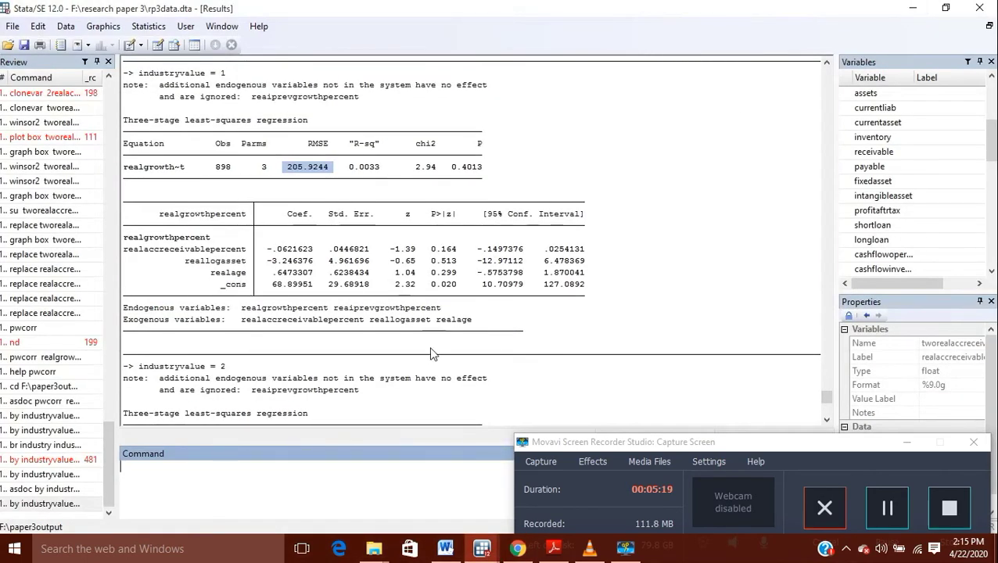
scroll(284, 223, "down", 5)
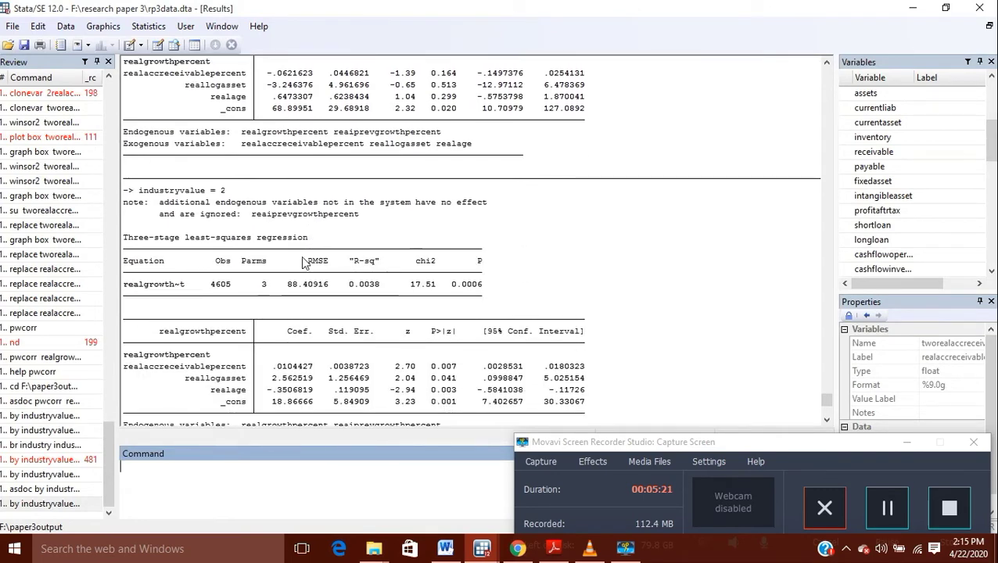
left_click_drag(287, 286, 329, 289)
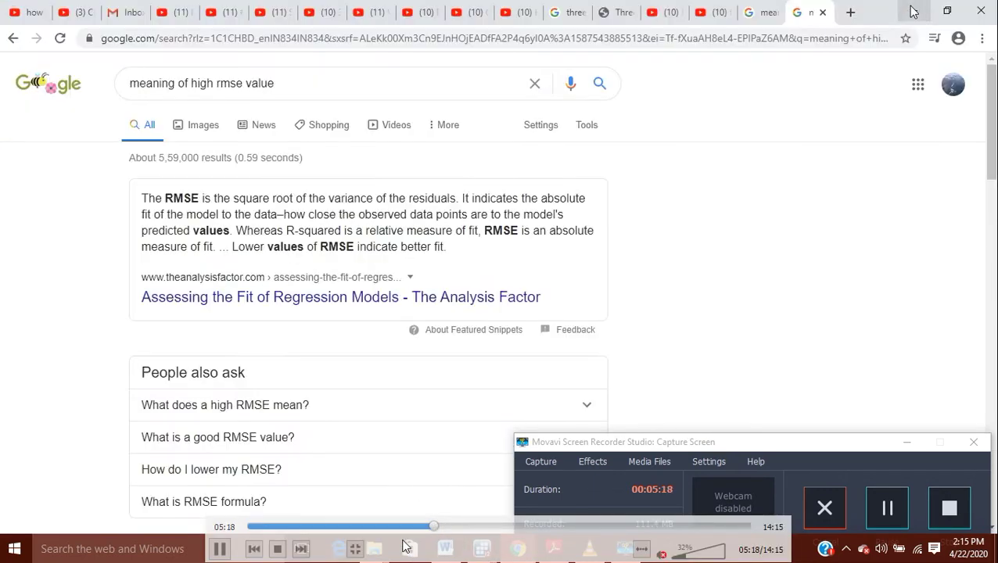
left_click(913, 11)
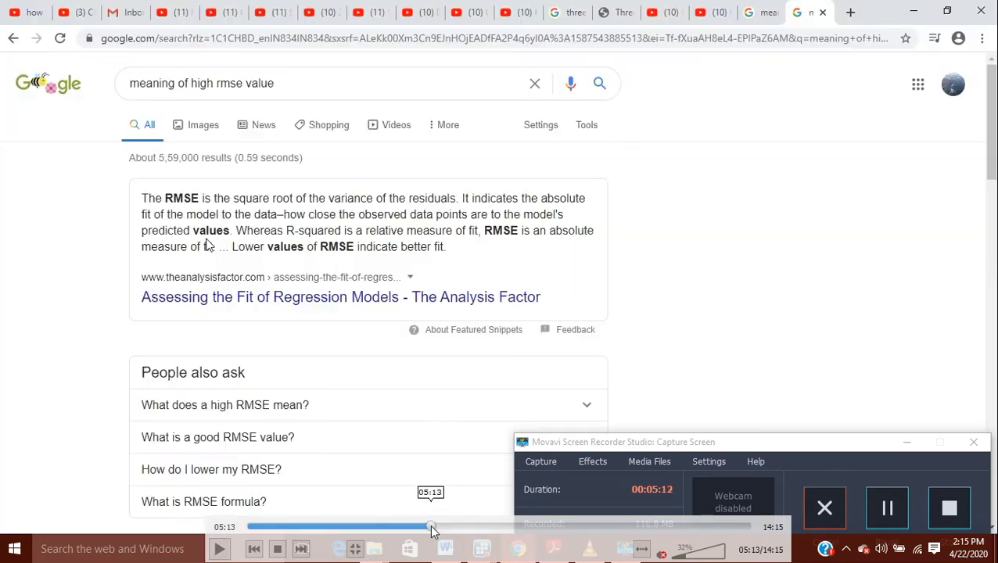
Rewind the VLC recording to the RMSE search, resume, then skip ahead to industry 3
left_click(432, 528)
left_click(220, 549)
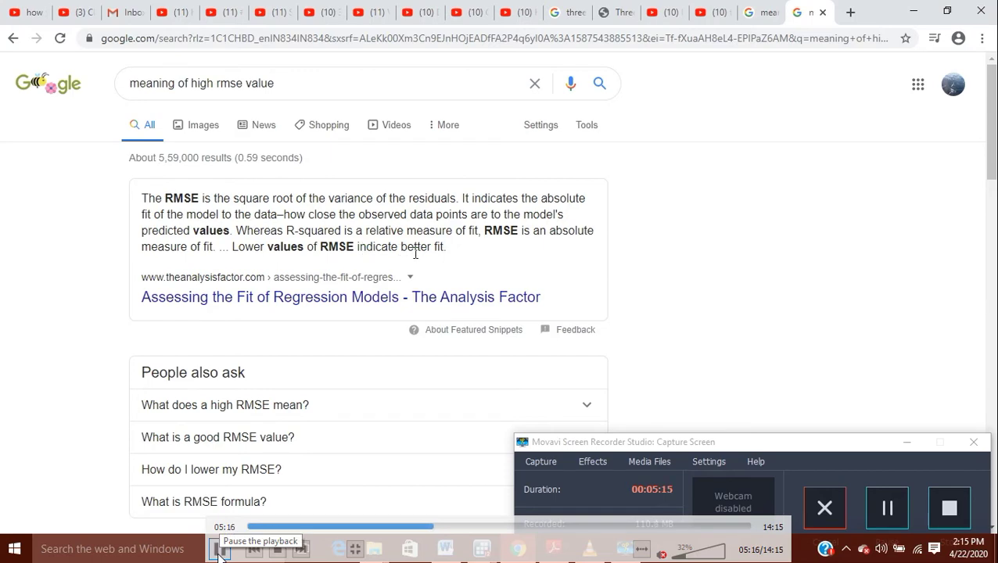
left_click(442, 526)
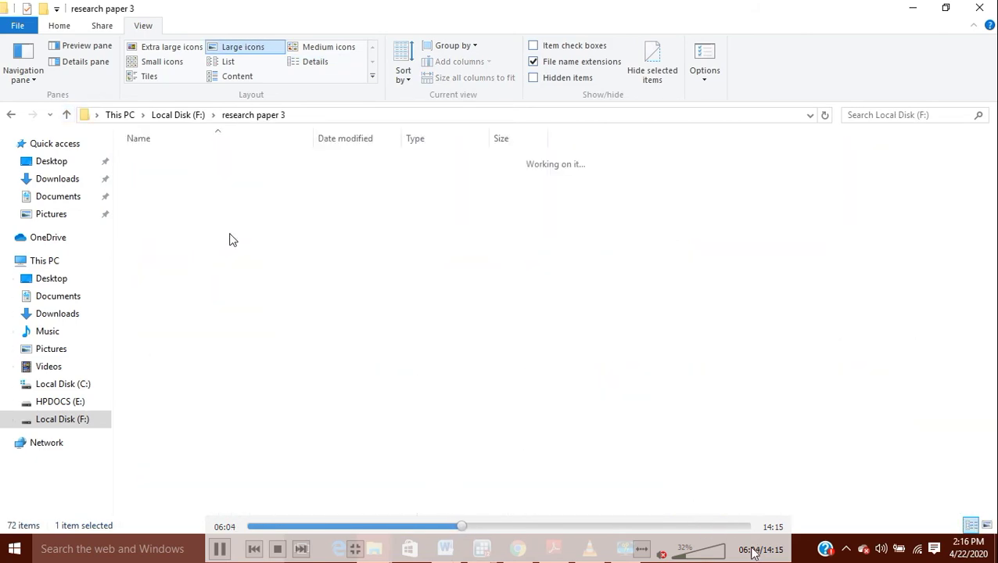
Leave fullscreen, jump the VLC recording ahead one minute, and return to fullscreen
key("Escape")
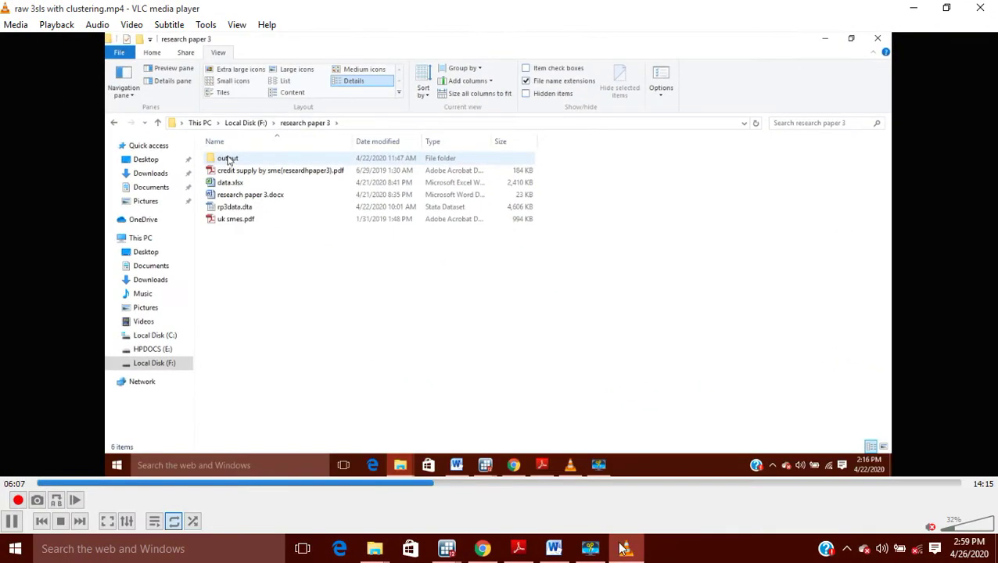
left_click(593, 552)
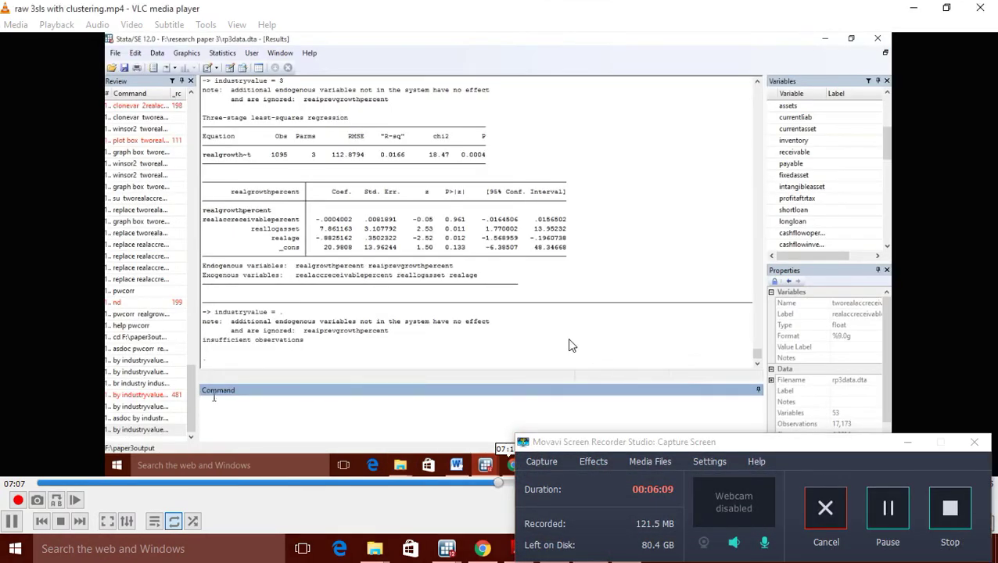
double_click(567, 338)
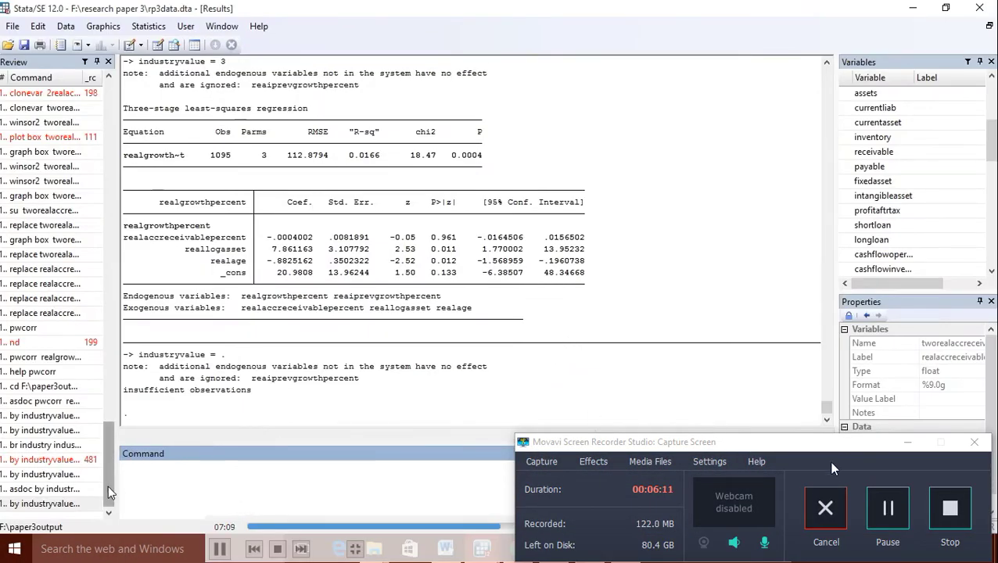
Rerun the by industryvalue reg3 command with an asdoc prefix, then open the resulting Myfile.doc
left_click(915, 446)
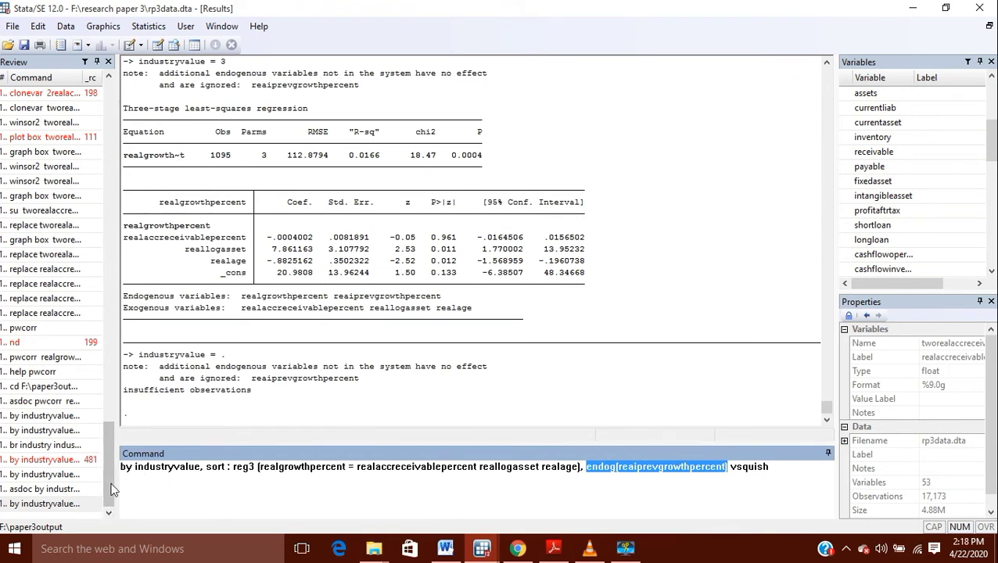
left_click(55, 505)
left_click(122, 468)
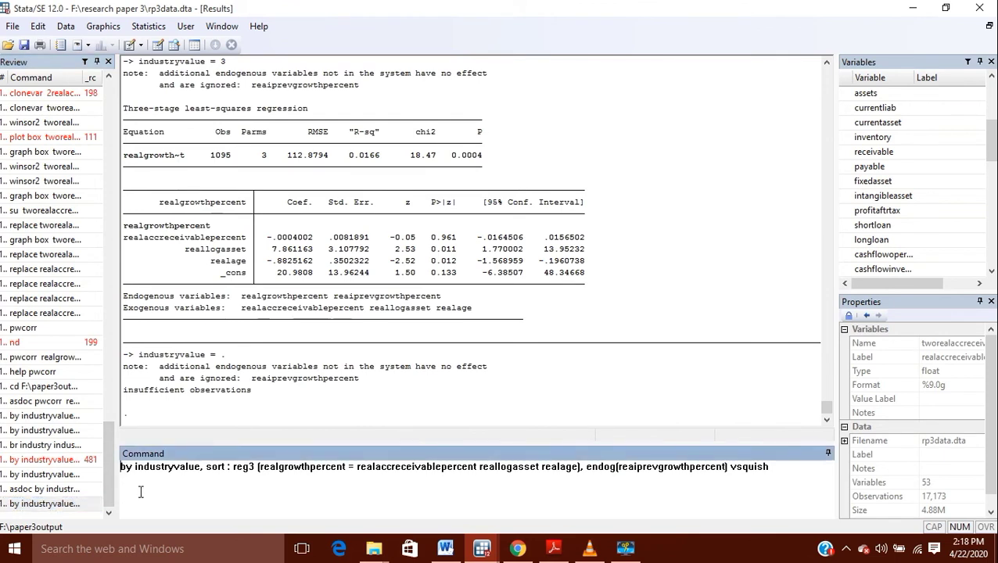
type("ds")
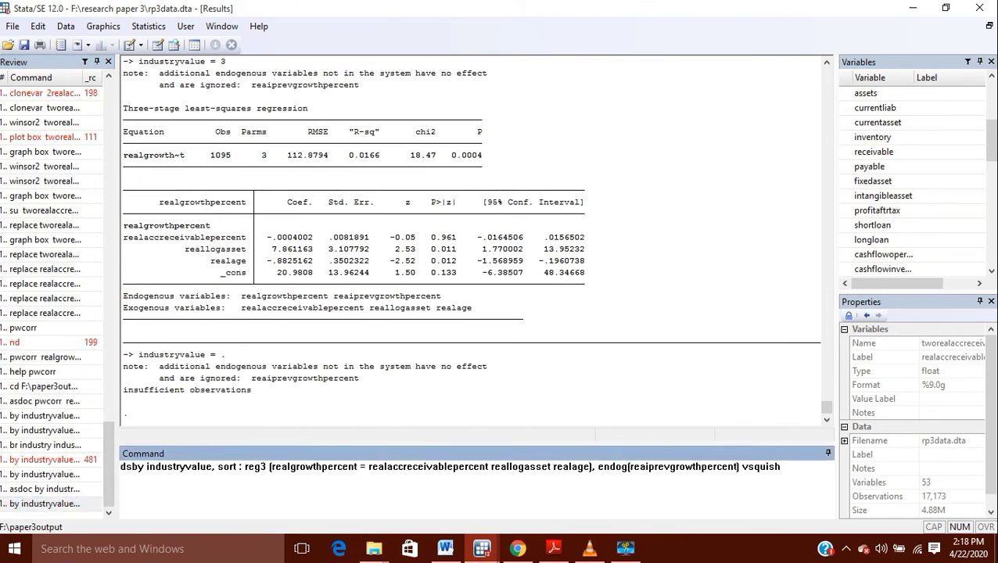
key("BackSpace")
key("BackSpace")
type("as")
type("doc")
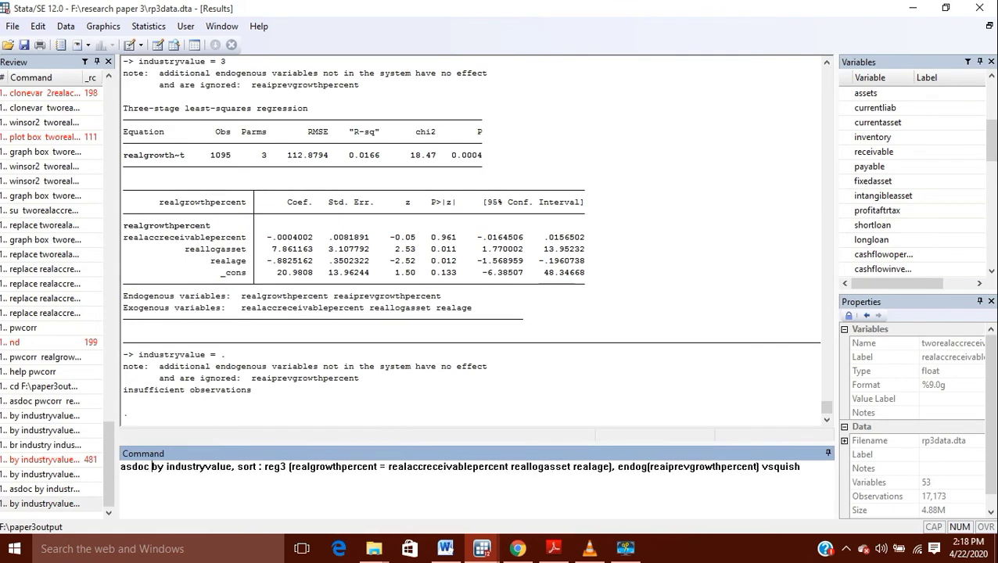
key("Return")
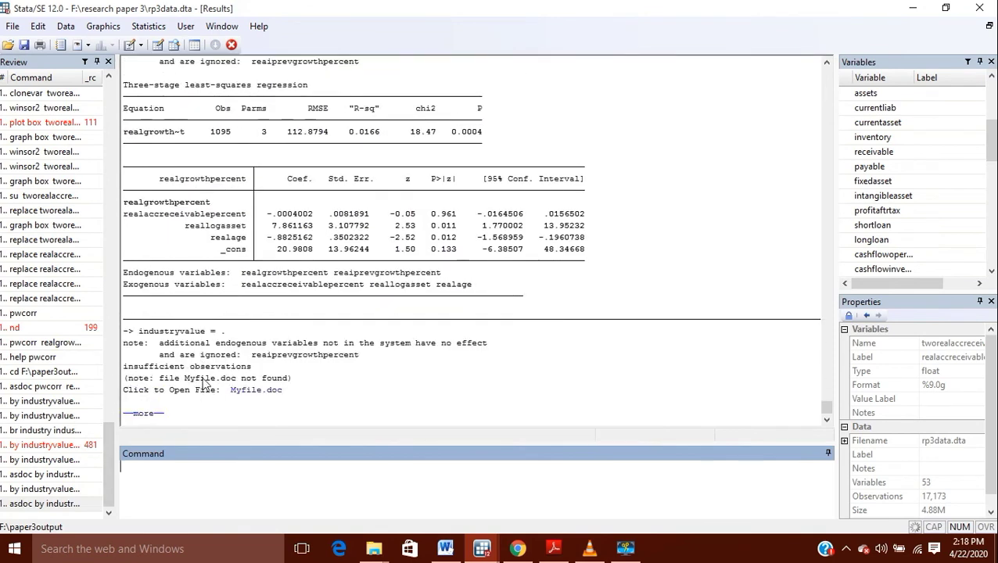
left_click(252, 398)
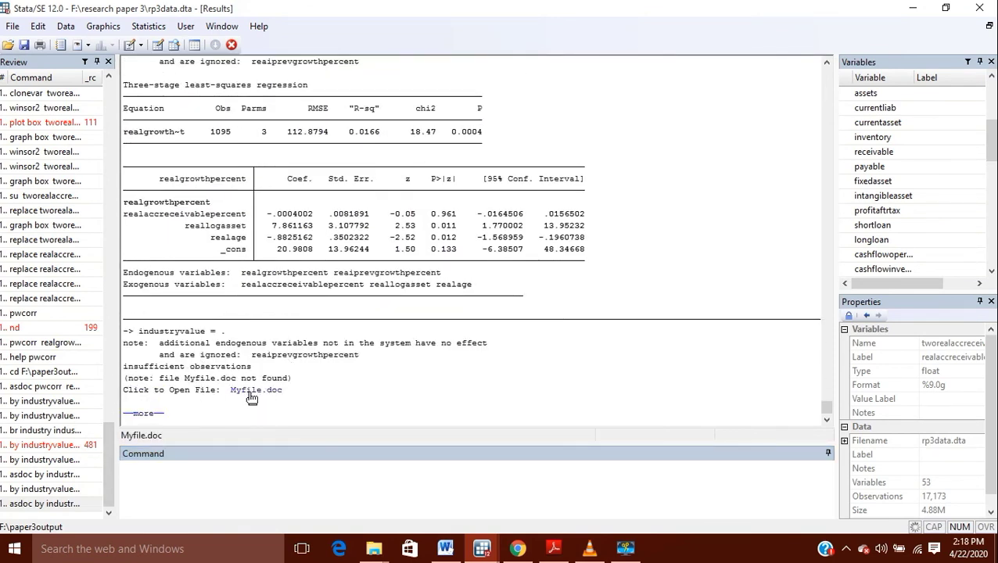
Maximize Myfile.doc, scroll down to its last reg3 table, then close Word
left_click(504, 12)
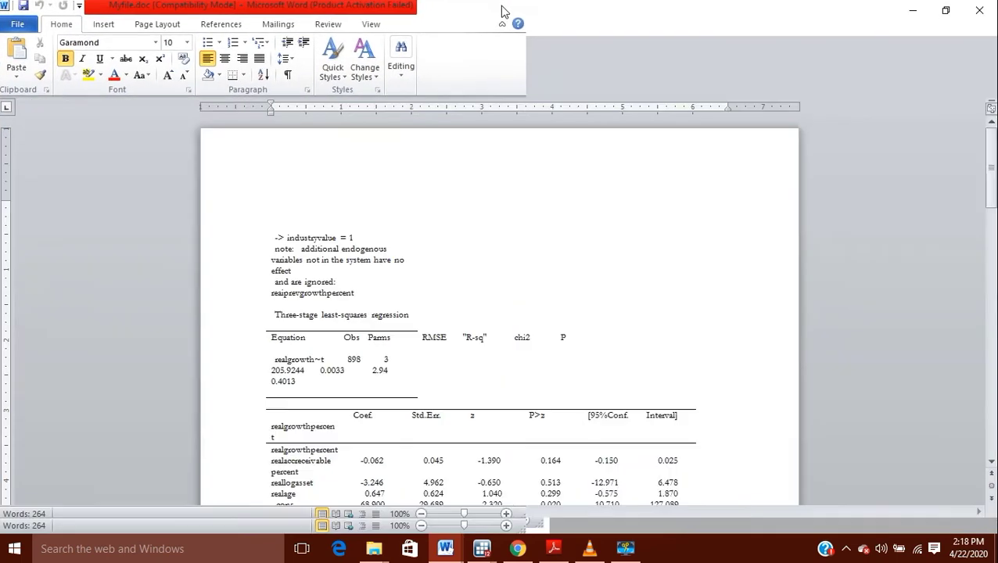
scroll(391, 316, "down", 15)
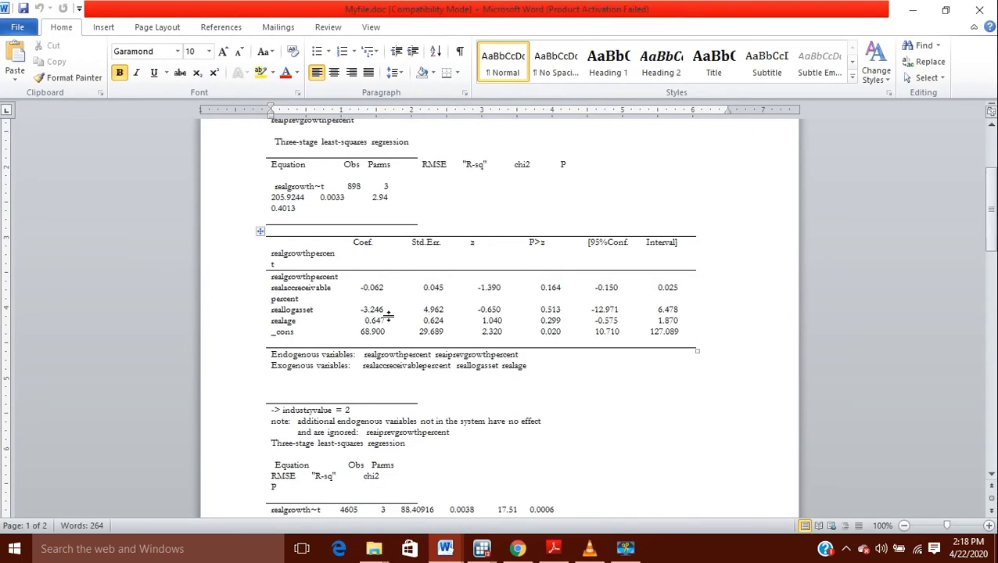
scroll(389, 315, "down", 15)
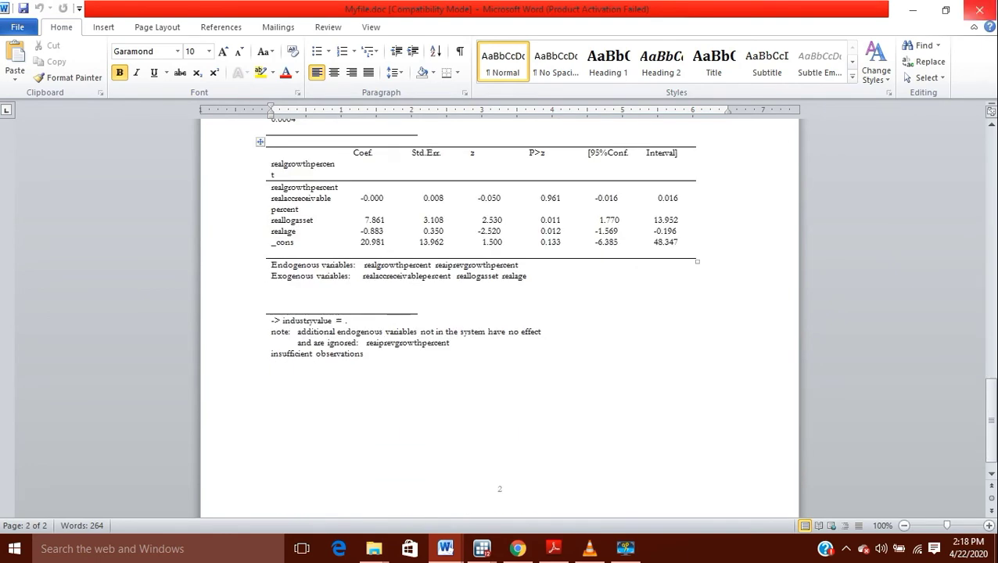
left_click(977, 11)
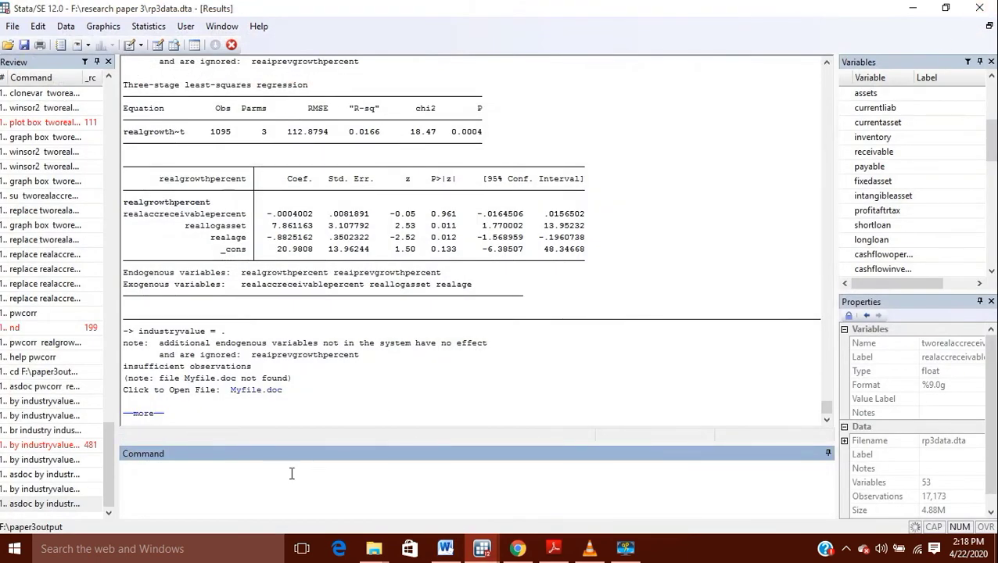
Continue the Results output past --more--, pause the screen recording, and restore fullscreen playback
left_click(144, 413)
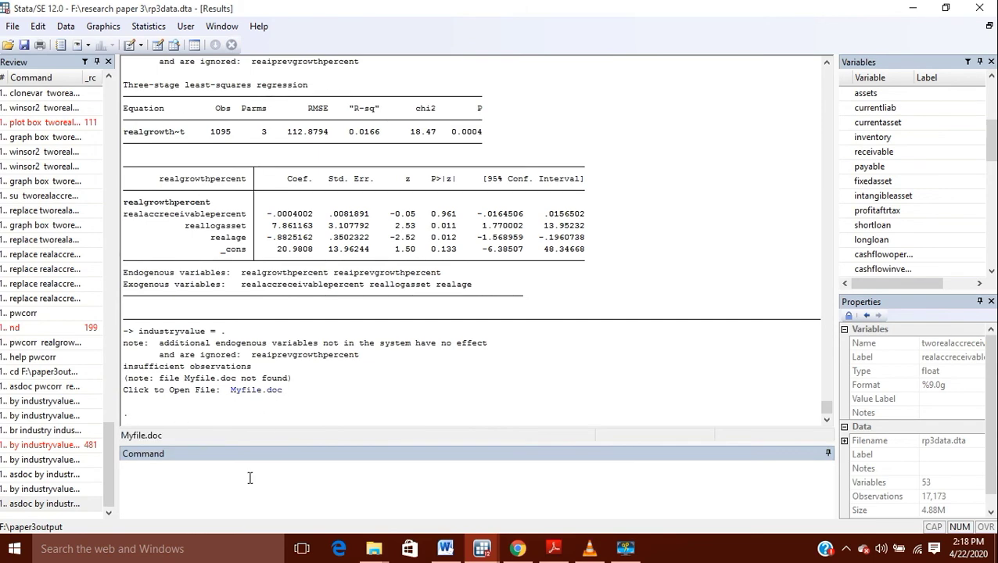
left_click(626, 547)
left_click(886, 508)
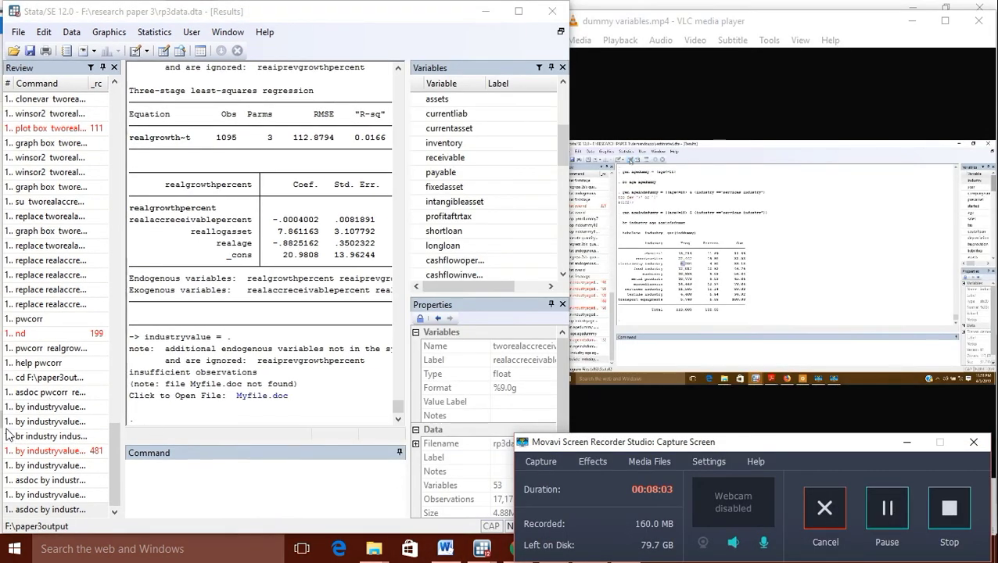
left_click(143, 476)
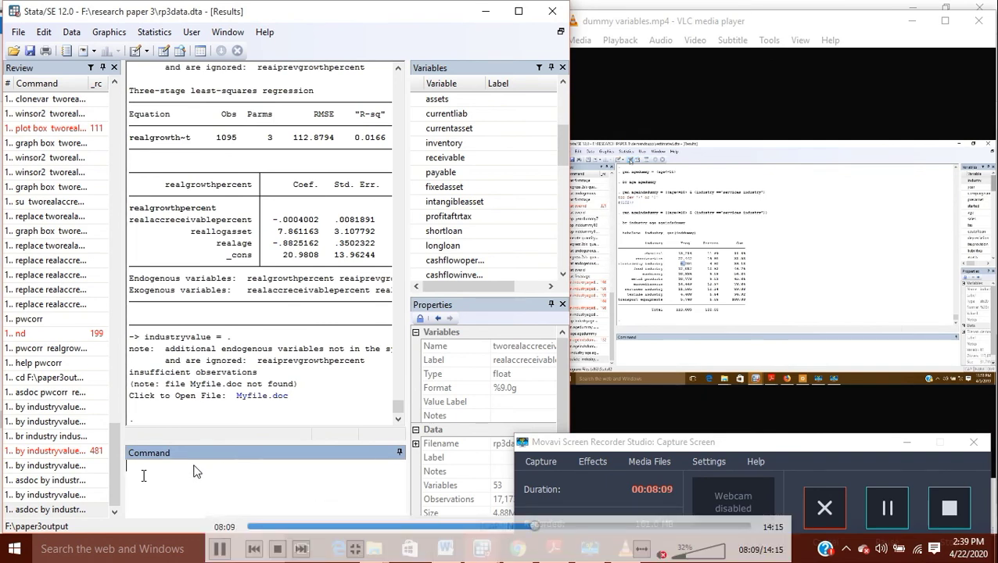
key("Escape")
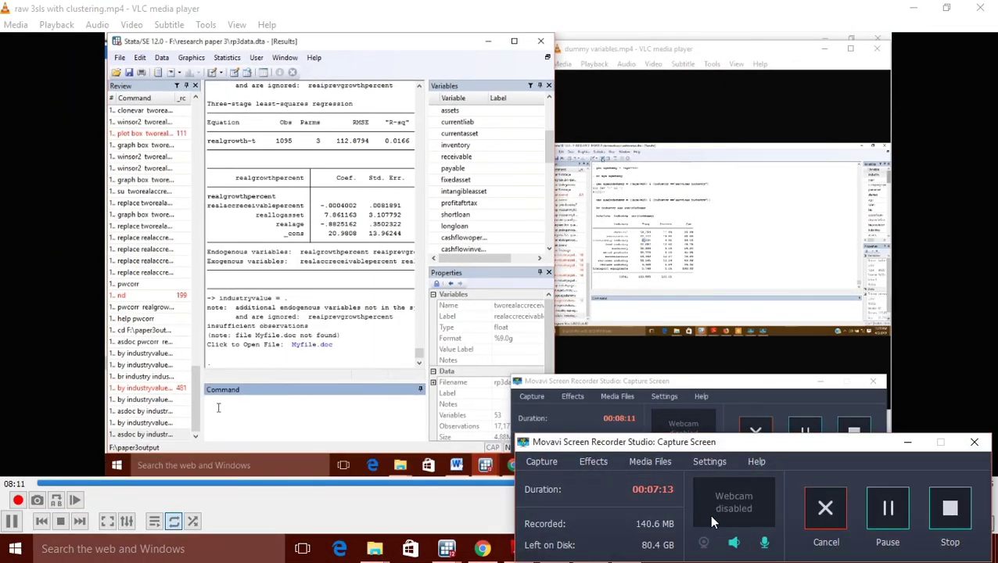
key("f")
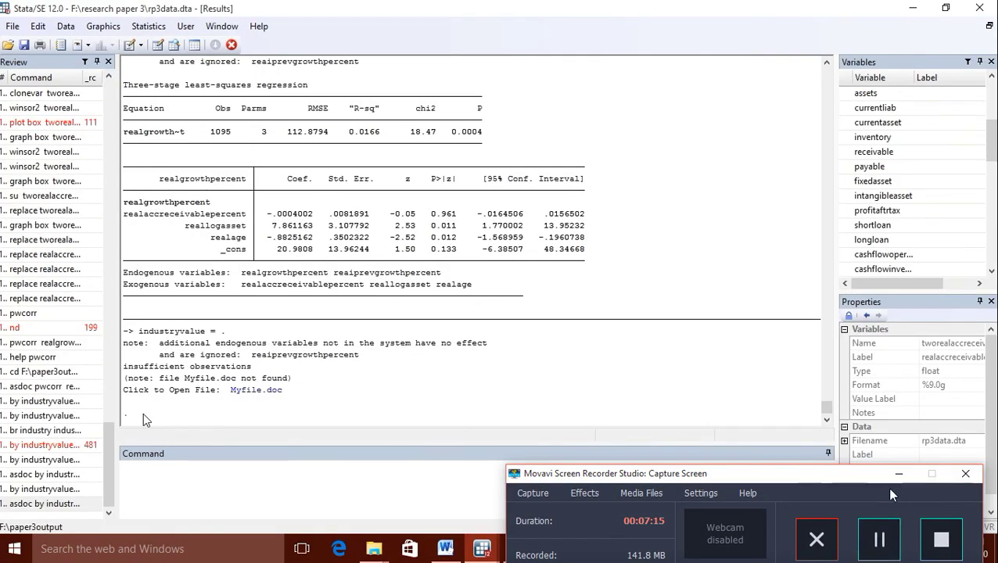